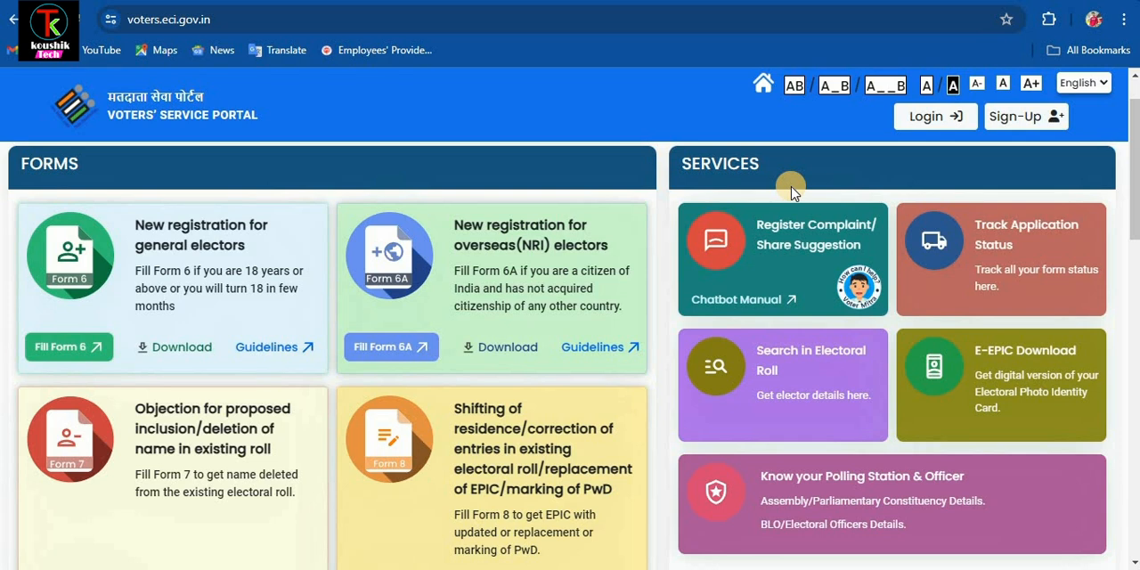
- Open the login page and log in to the portal with the registered elector account
{"action": "left_click", "coordinate": [930, 119]}
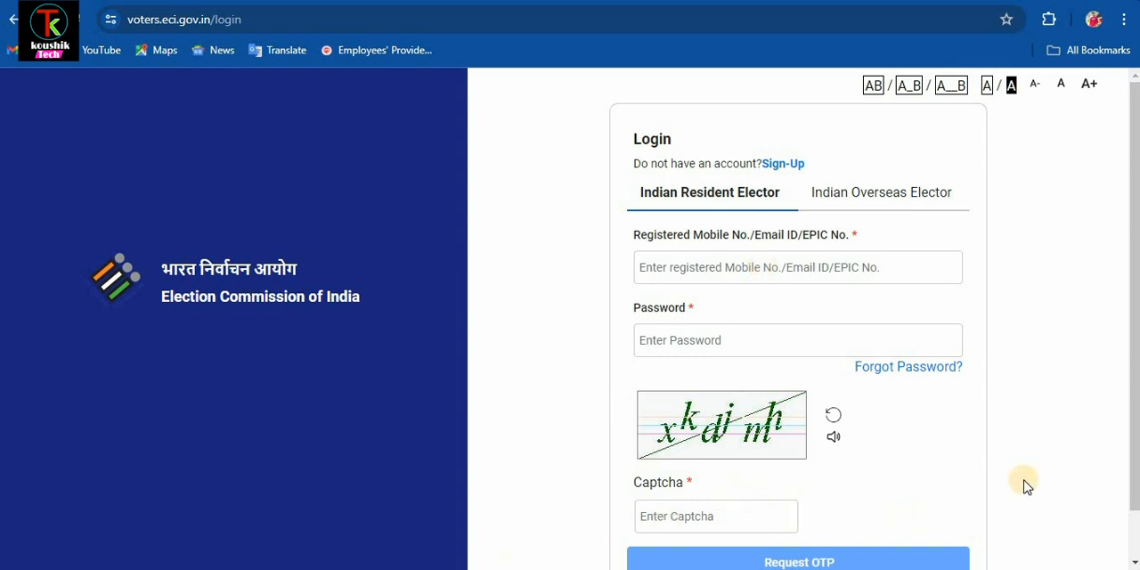
{"action": "scroll", "coordinate": [1025, 486], "scroll_direction": "down", "scroll_amount": 1}
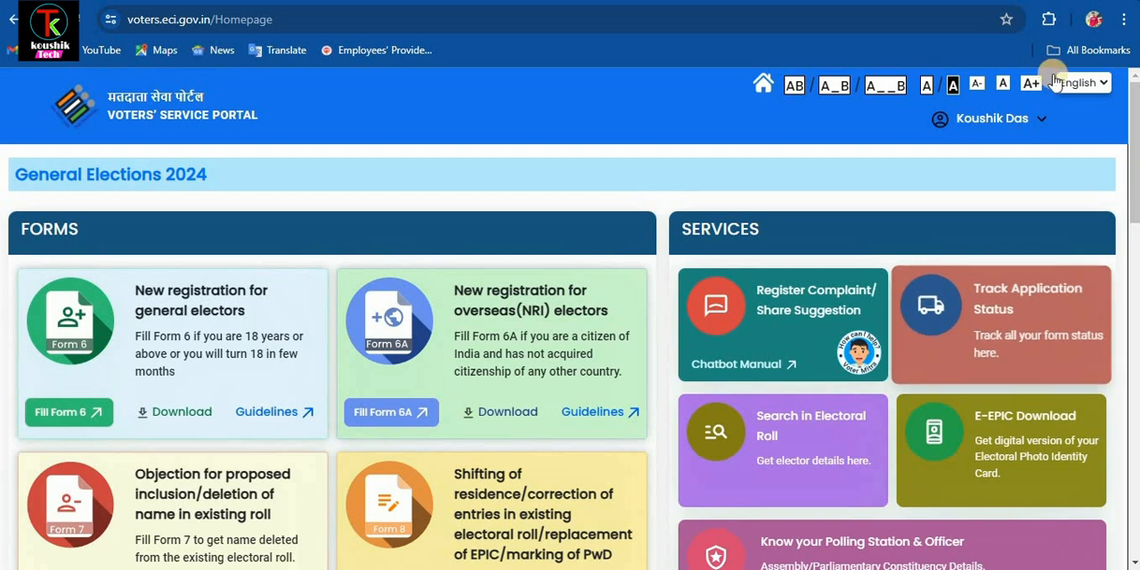
{"action": "left_click", "coordinate": [980, 125]}
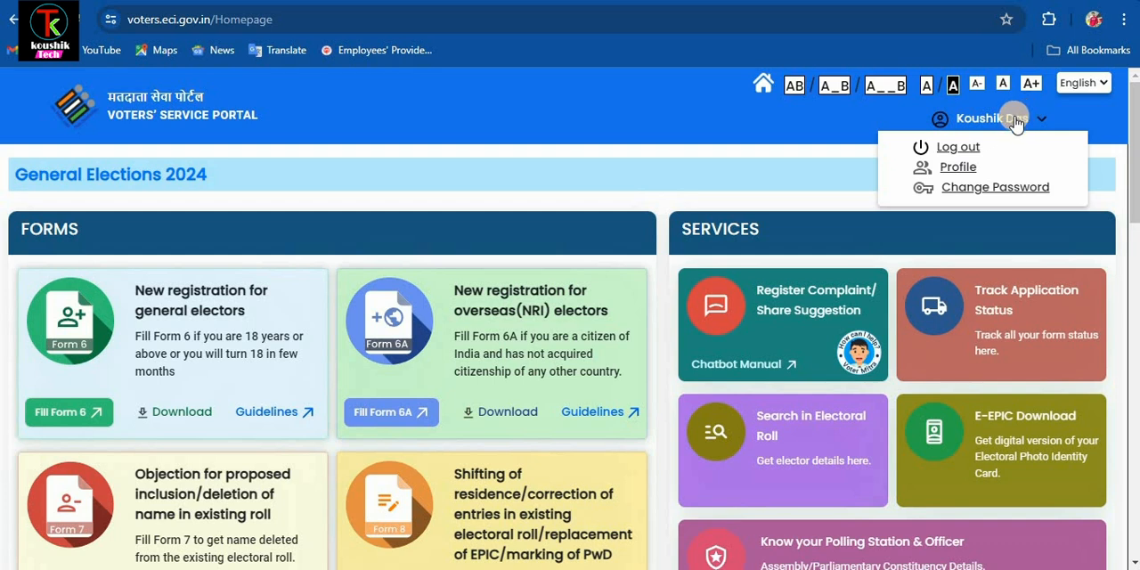
{"action": "left_click", "coordinate": [959, 155]}
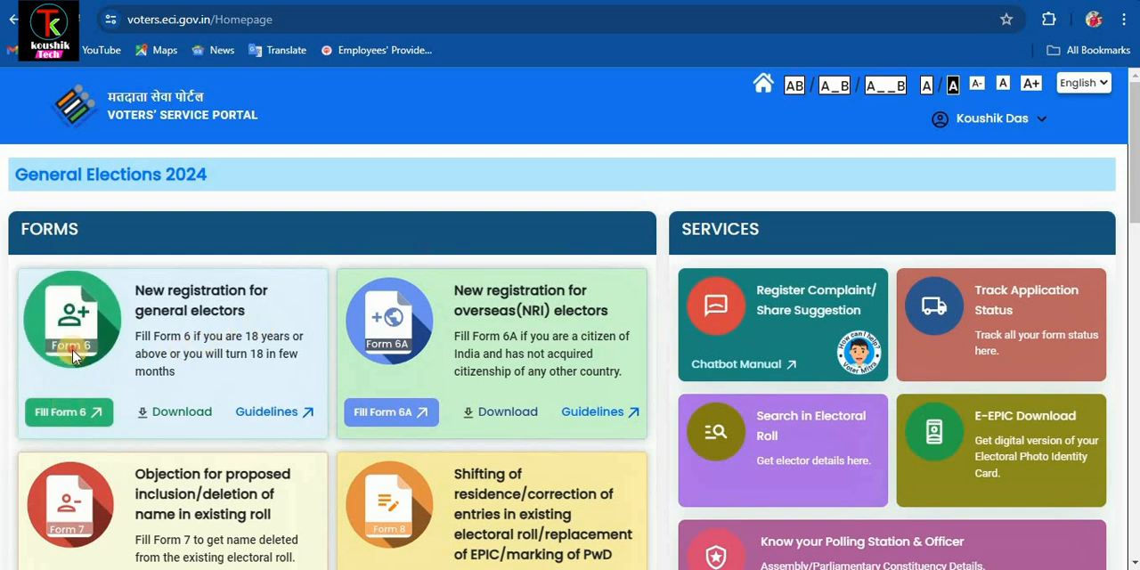
- Open Form 6 for the new registration of general electors
{"action": "left_click", "coordinate": [63, 412]}
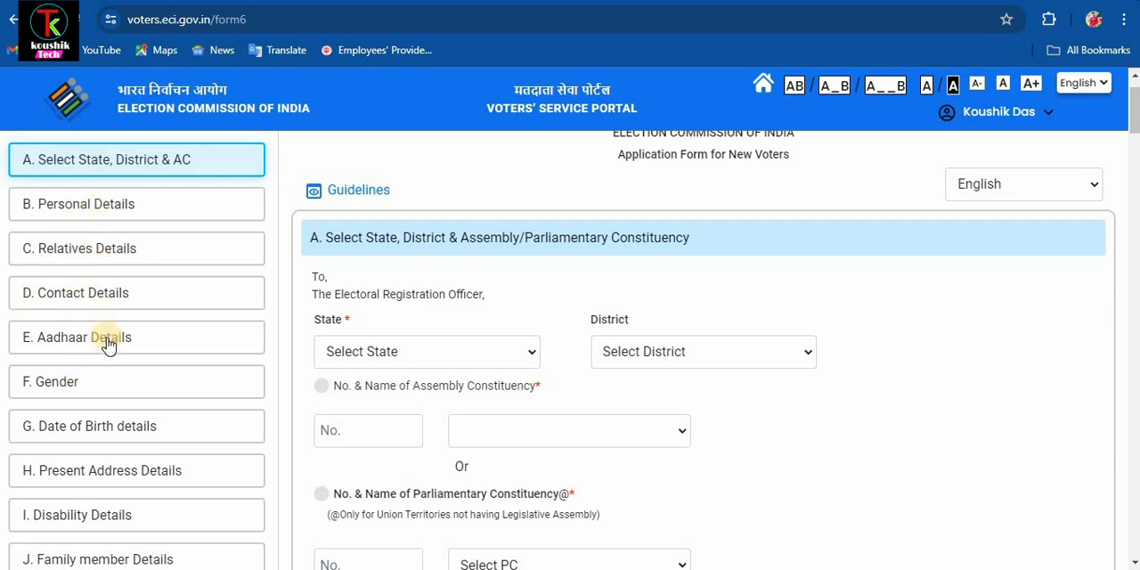
{"action": "scroll", "coordinate": [109, 346], "scroll_direction": "down", "scroll_amount": 1}
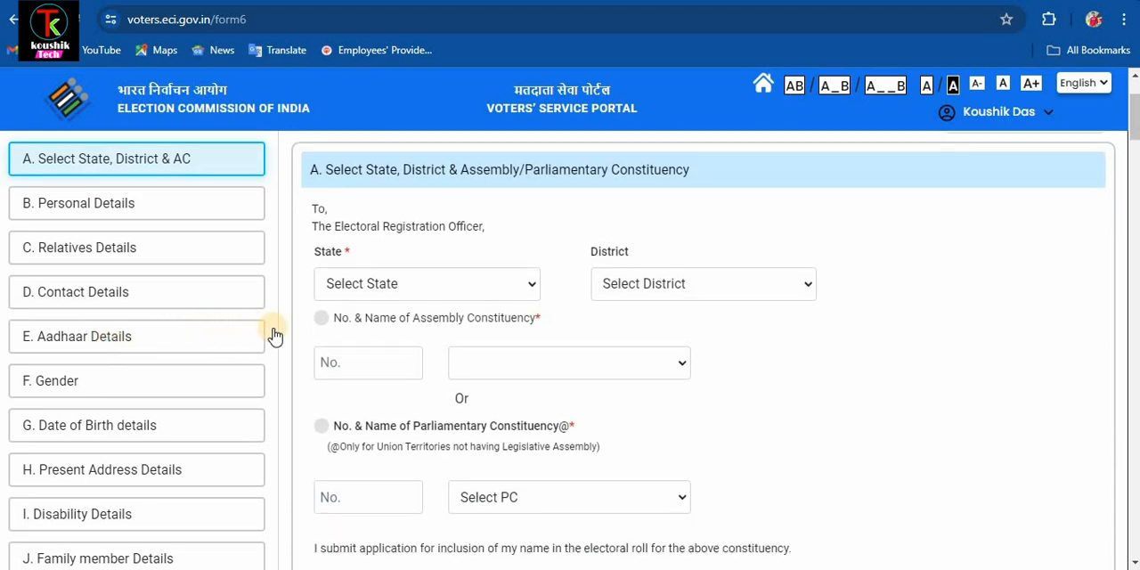
{"action": "scroll", "coordinate": [274, 336], "scroll_direction": "down", "scroll_amount": 1}
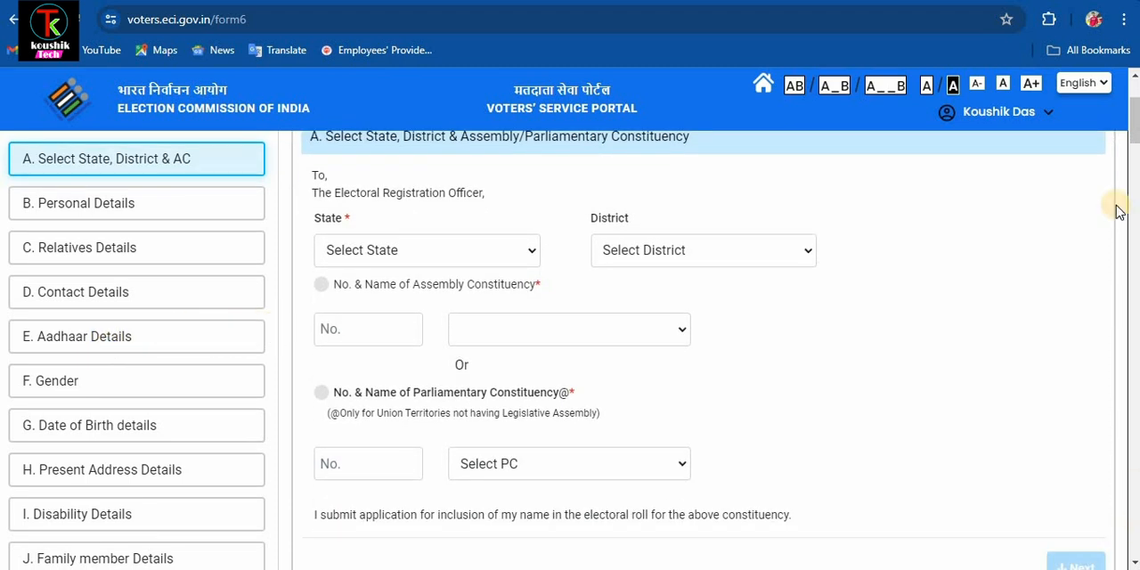
{"action": "mouse_move", "coordinate": [1133, 132]}
{"action": "left_mouse_down"}
{"action": "mouse_move", "coordinate": [1133, 109]}
{"action": "mouse_move", "coordinate": [1131, 219]}
{"action": "mouse_move", "coordinate": [1134, 122]}
{"action": "left_mouse_up"}
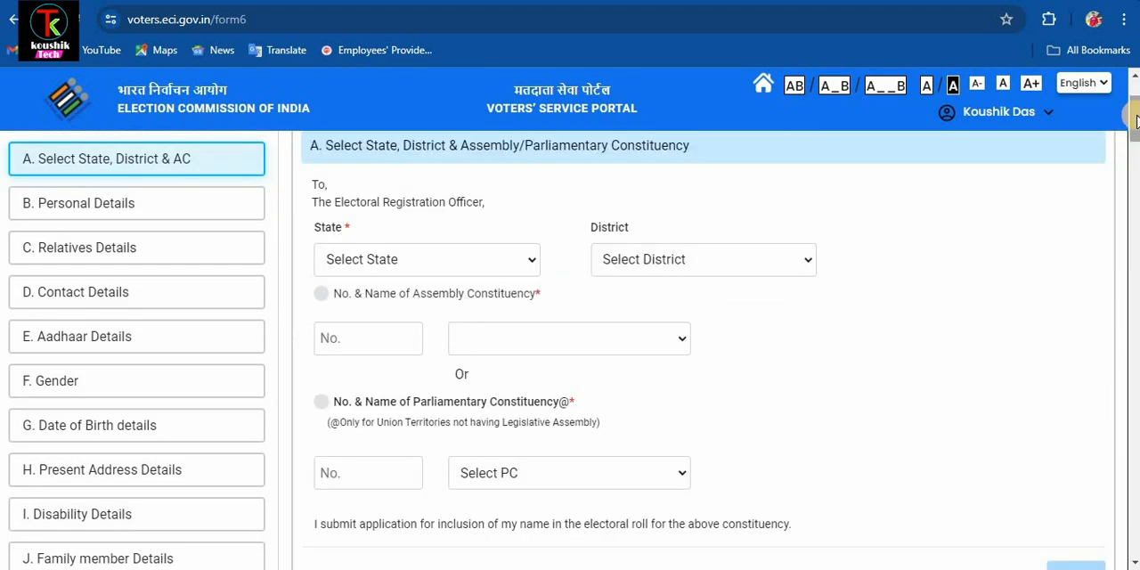
- Set the state to West Bengal, the district to HOWRAH and the assembly constituency to Uluberia Dakshin, and continue to the personal details
{"action": "left_click", "coordinate": [502, 259]}
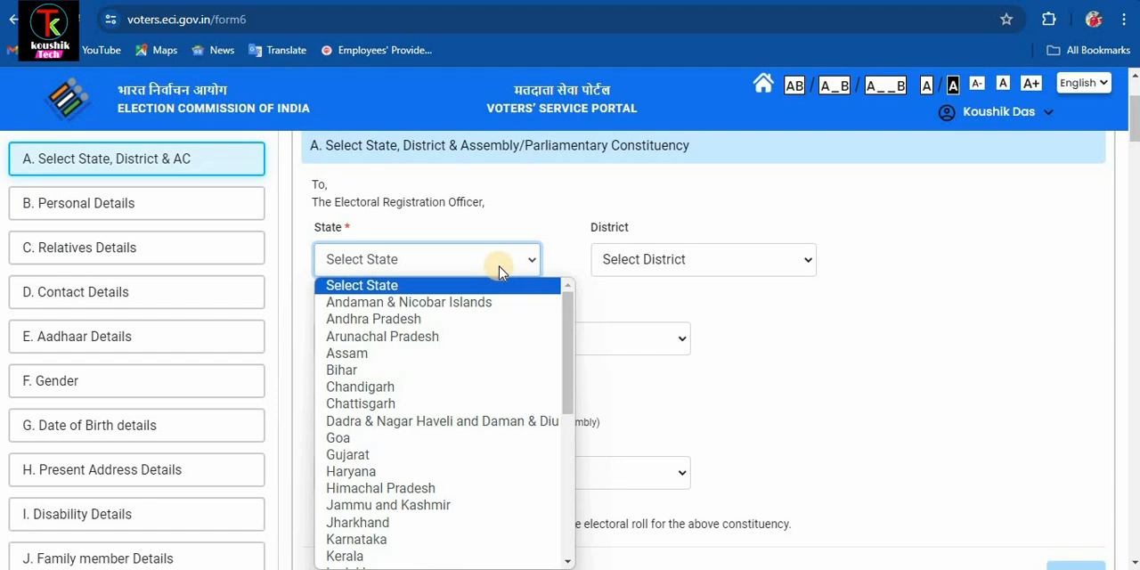
{"action": "key", "text": "w"}
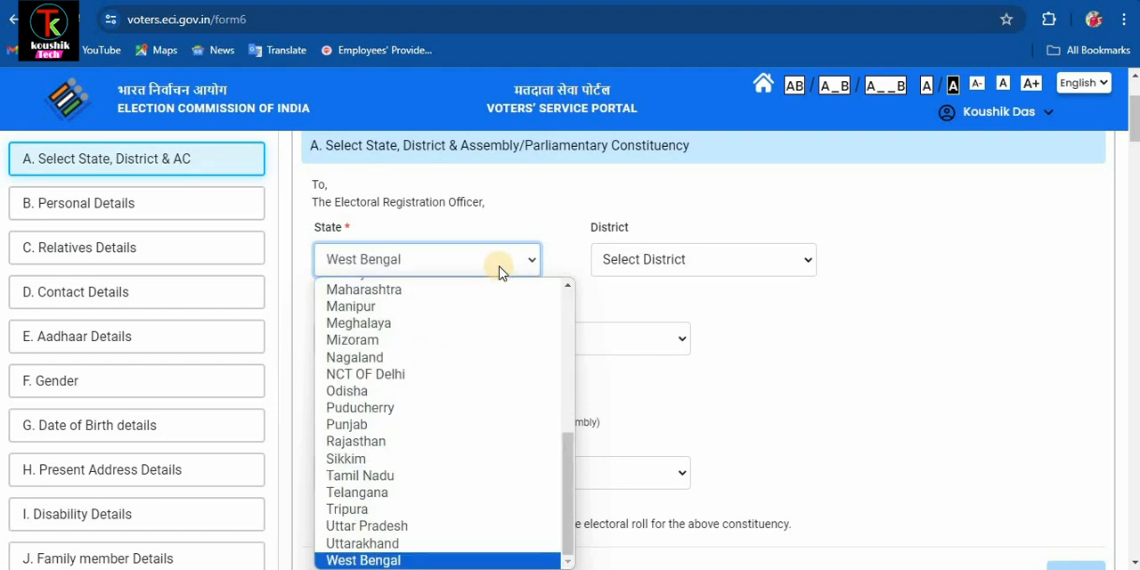
{"action": "key", "text": "Return"}
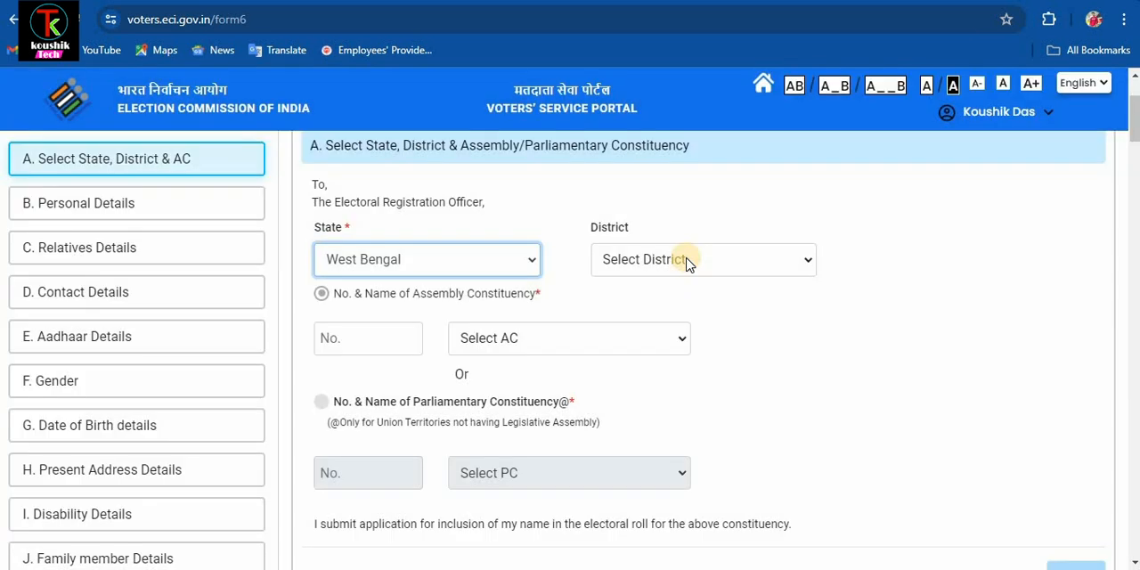
{"action": "left_click", "coordinate": [687, 264]}
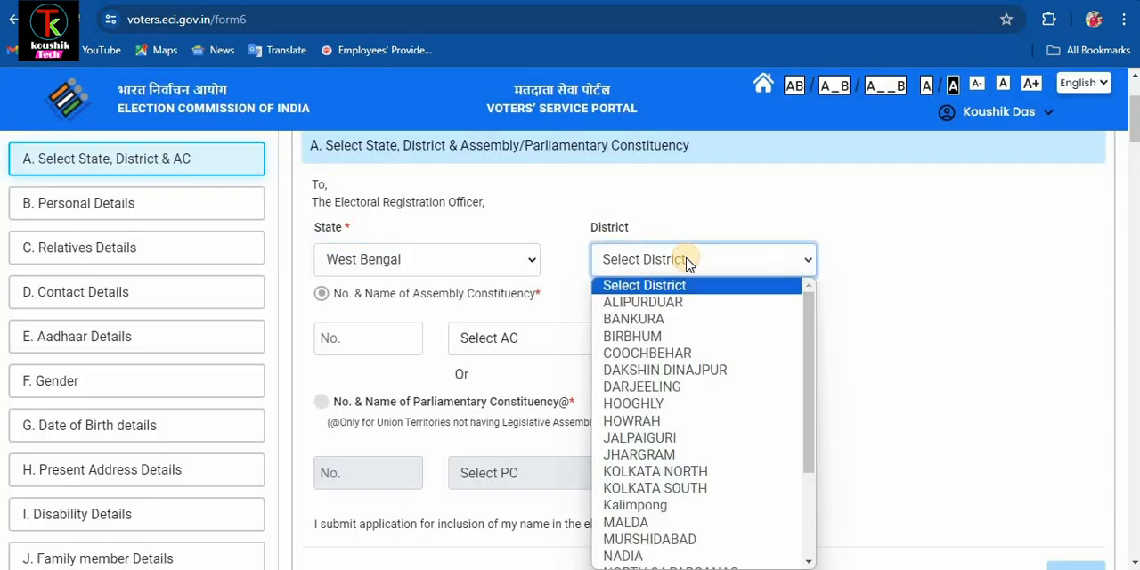
{"action": "left_click", "coordinate": [631, 421]}
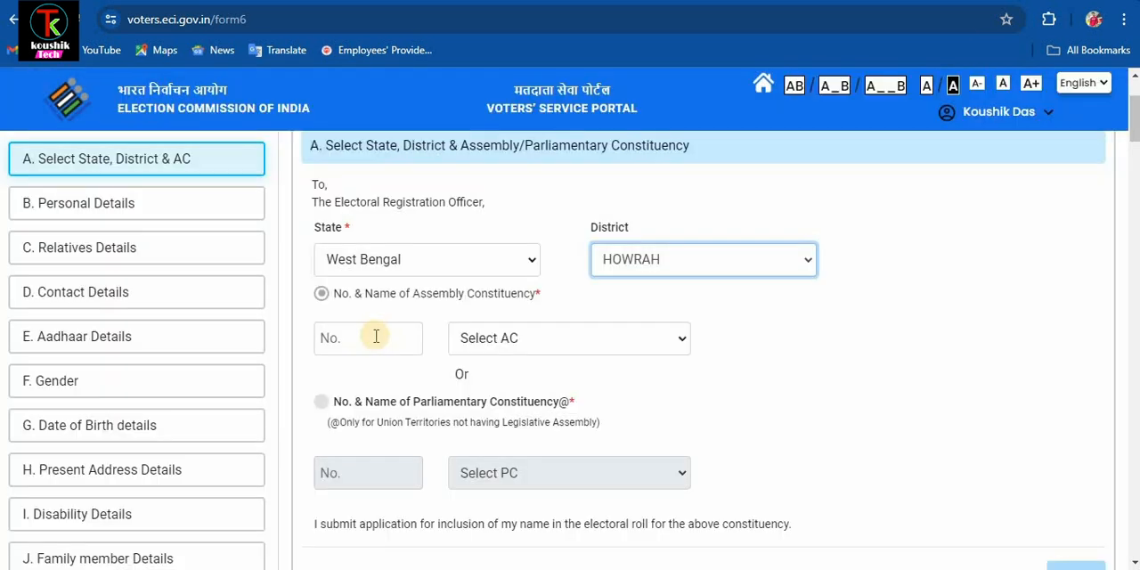
{"action": "left_click", "coordinate": [500, 346]}
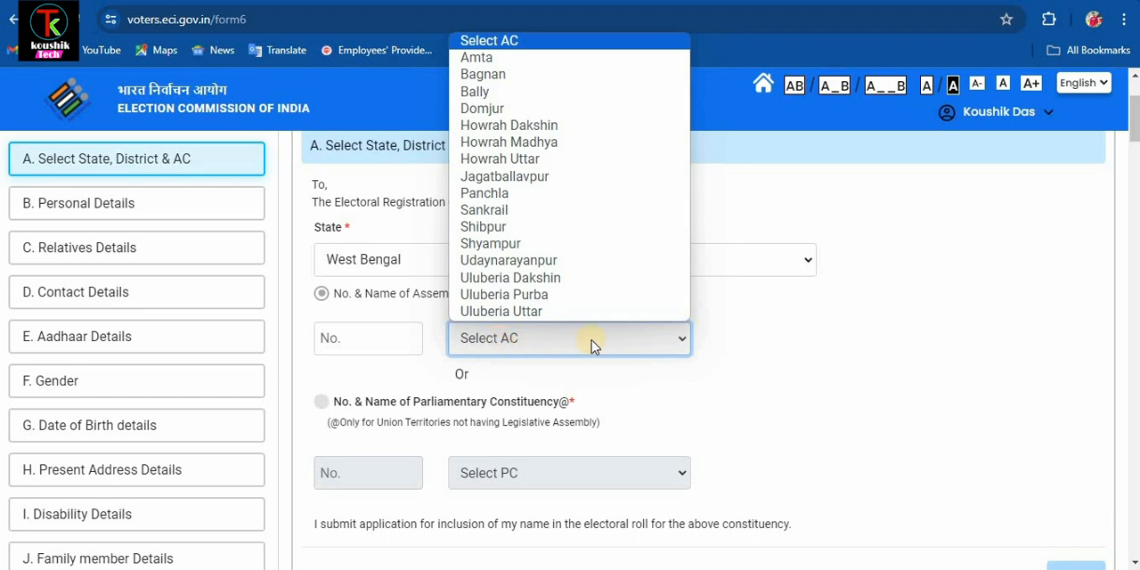
{"action": "left_click", "coordinate": [726, 341]}
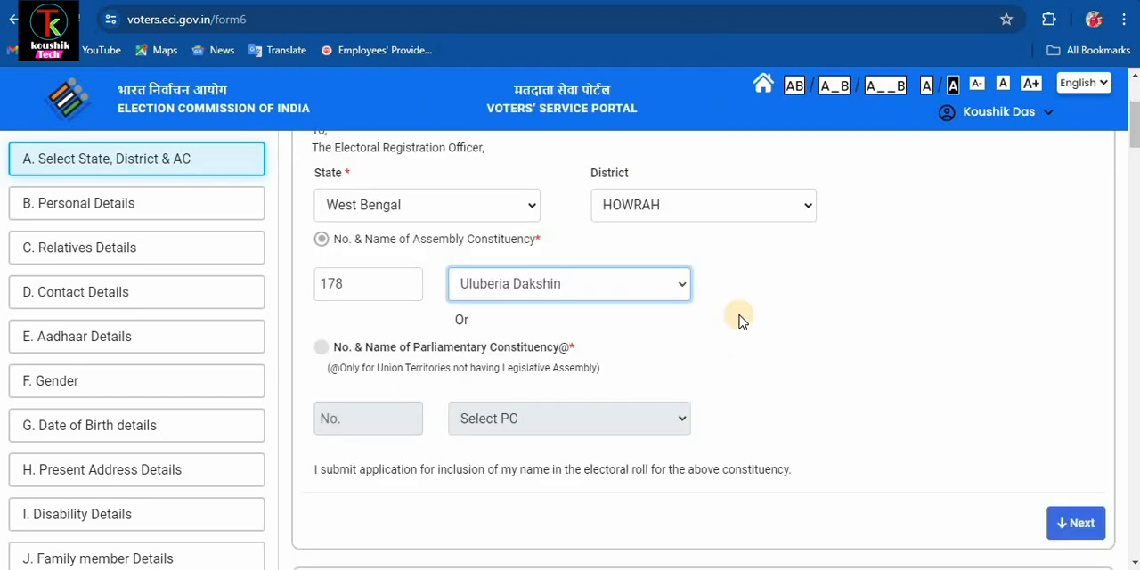
{"action": "left_click", "coordinate": [1084, 524]}
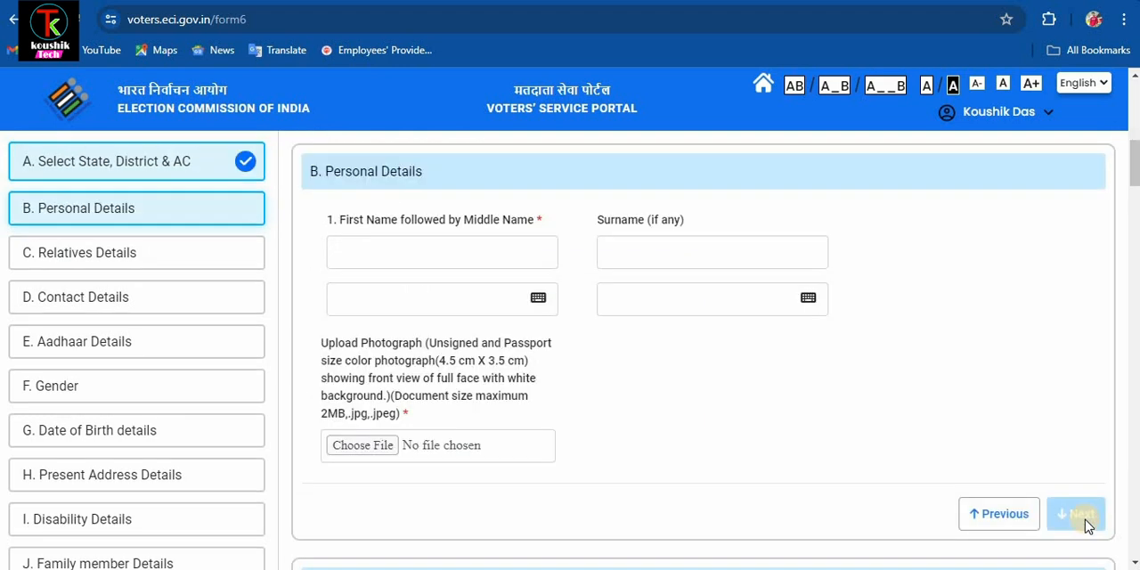
- Enter the applicant's first name and surname, upload the photograph IMG-20240722-WA0030.jpg, and continue to the relatives section
{"action": "left_click", "coordinate": [59, 171]}
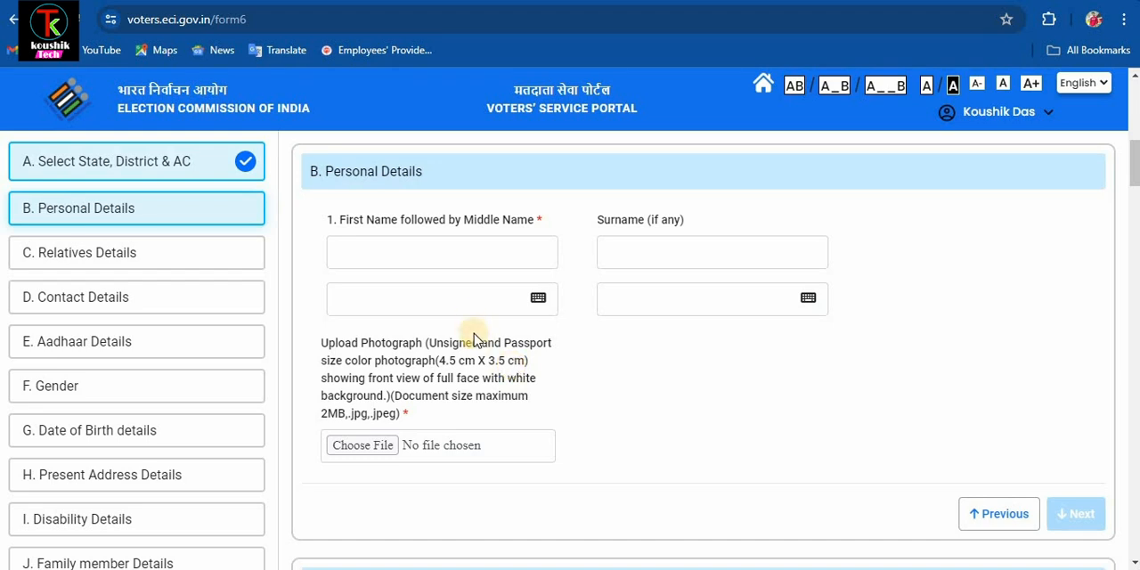
{"action": "left_click", "coordinate": [446, 256]}
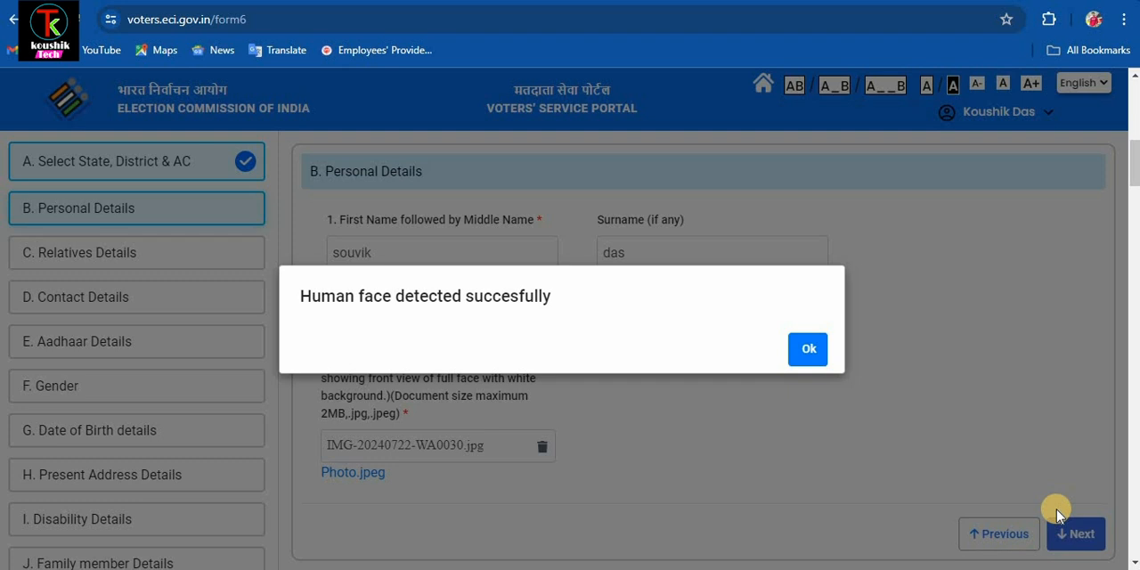
{"action": "left_click", "coordinate": [1069, 530]}
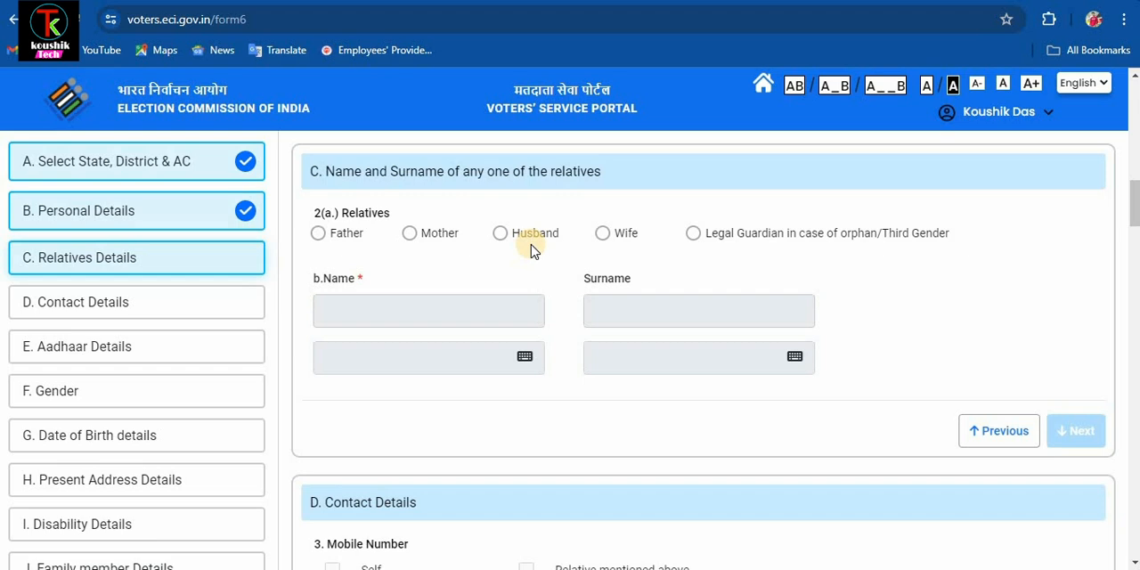
- Select Father as the relative, enter the relative's name, and continue to the contact details
{"action": "left_click", "coordinate": [318, 233]}
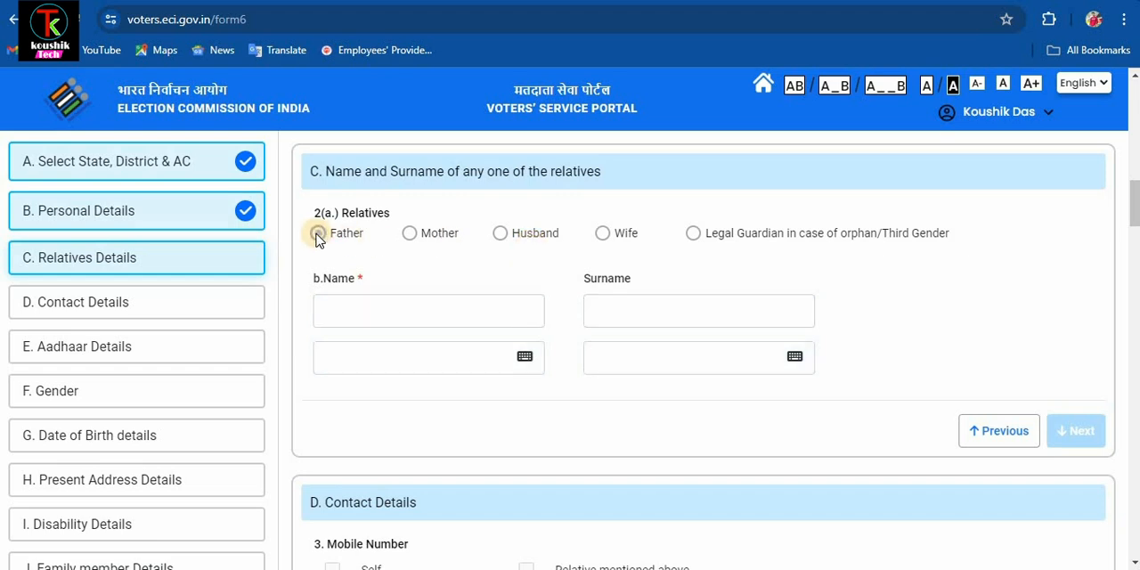
{"action": "left_click", "coordinate": [367, 312]}
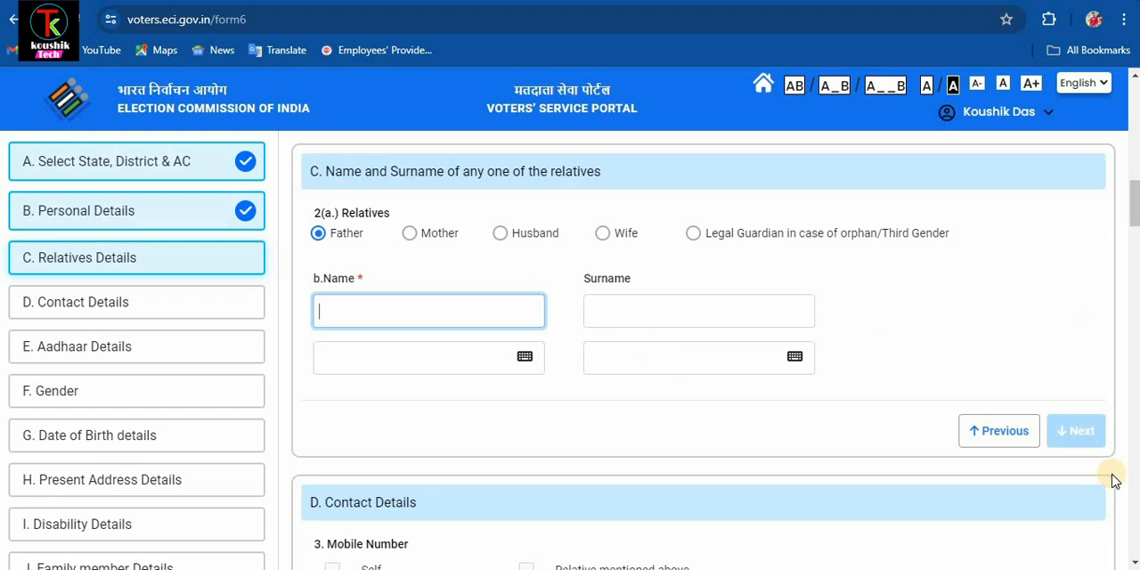
{"action": "left_click", "coordinate": [1079, 433]}
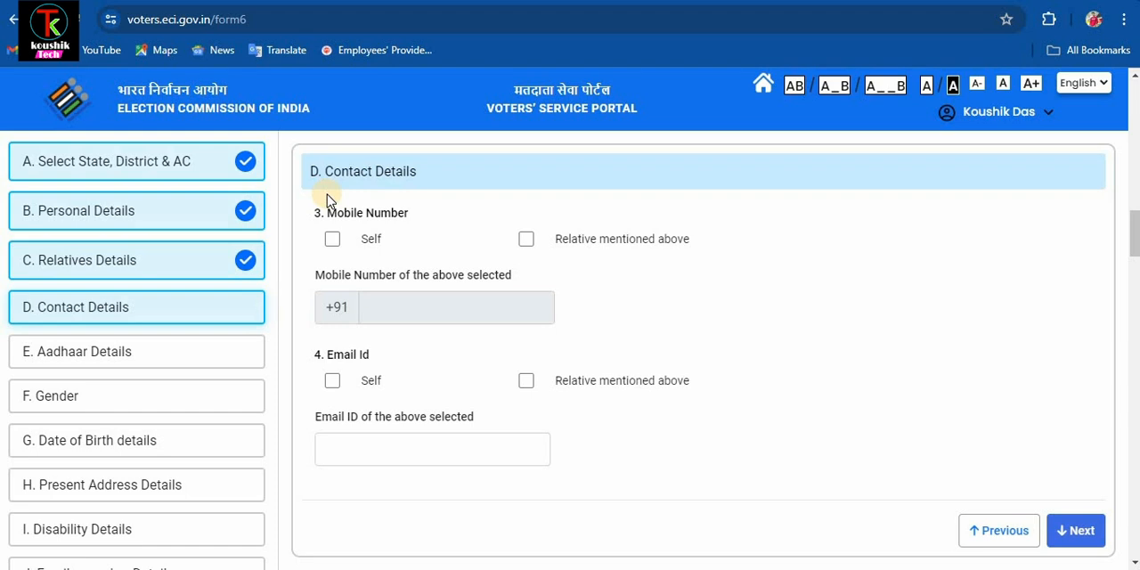
- Mark both the mobile number and the email ID as Self and continue to the Aadhaar details
{"action": "left_click", "coordinate": [334, 244]}
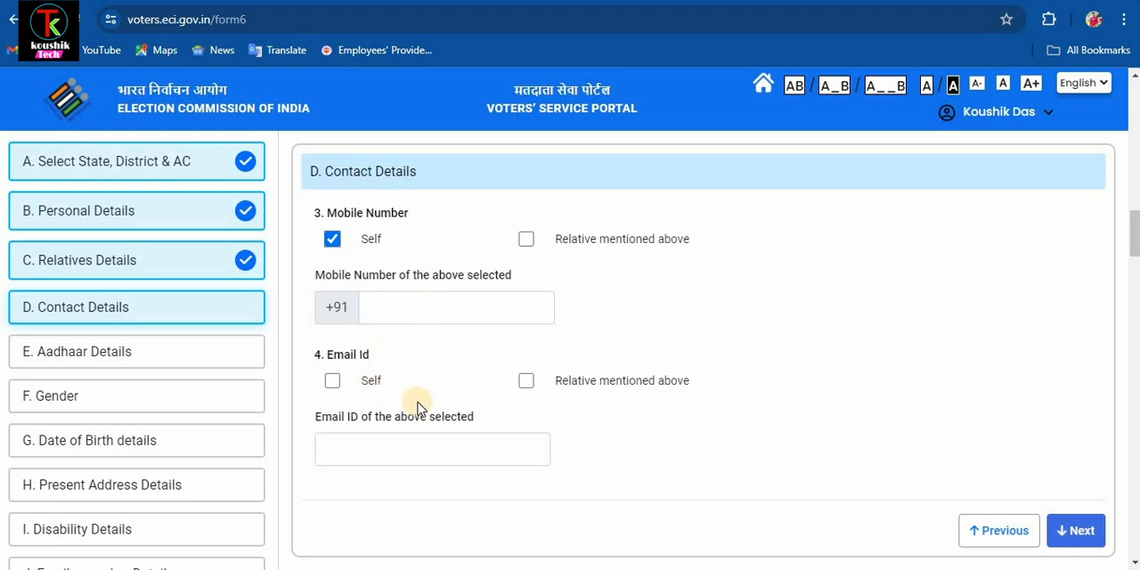
{"action": "left_click", "coordinate": [332, 381]}
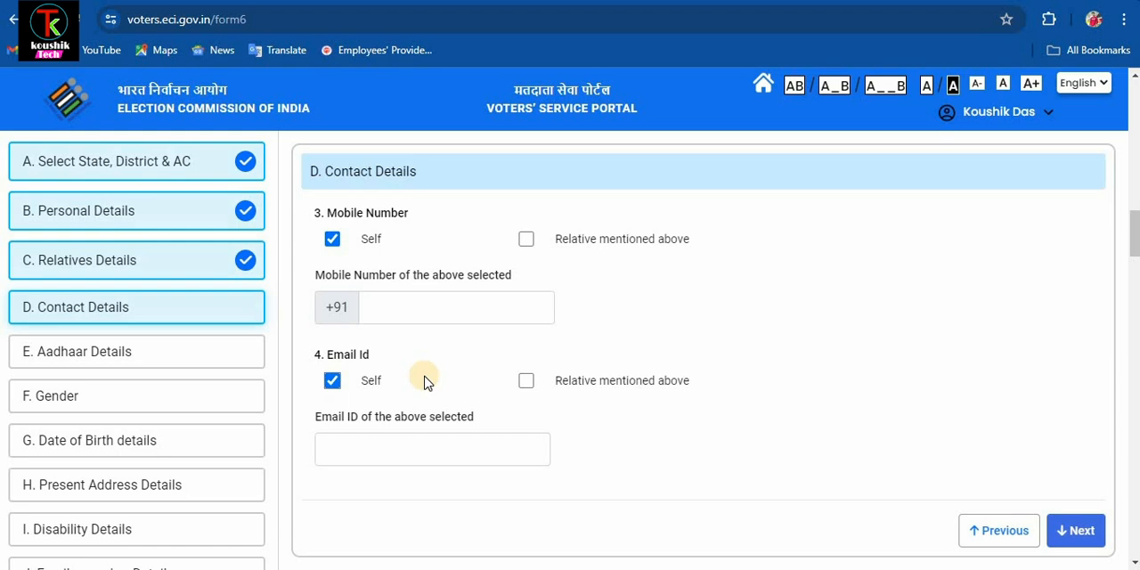
{"action": "left_click", "coordinate": [1075, 521]}
- Fill in the applicant's Aadhaar number and set the gender to Male, continuing to the date of birth section
{"action": "left_click", "coordinate": [381, 304]}
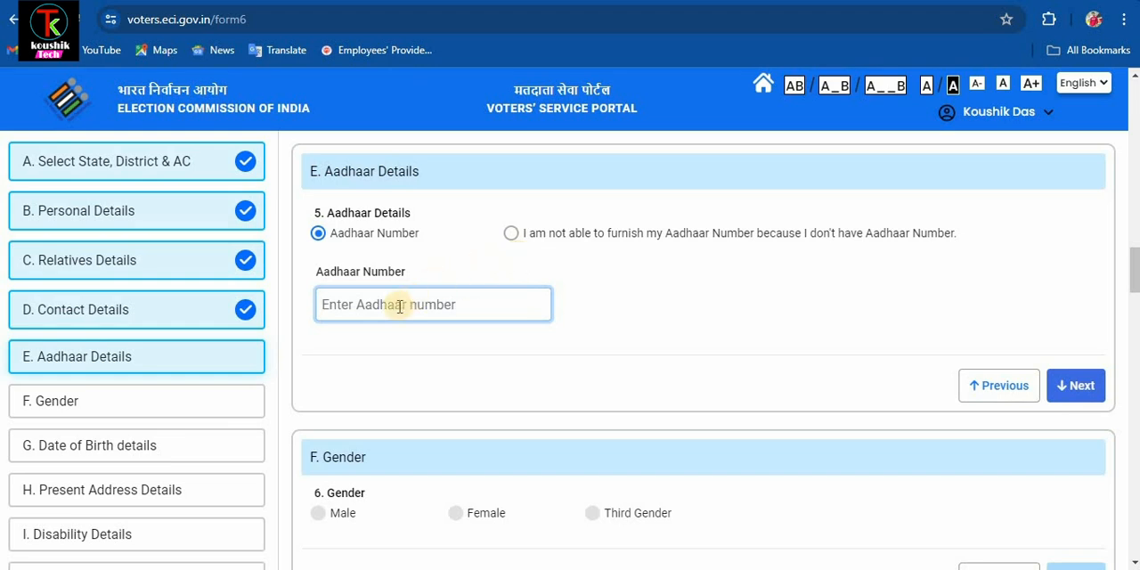
{"action": "key", "text": "ctrl+v"}
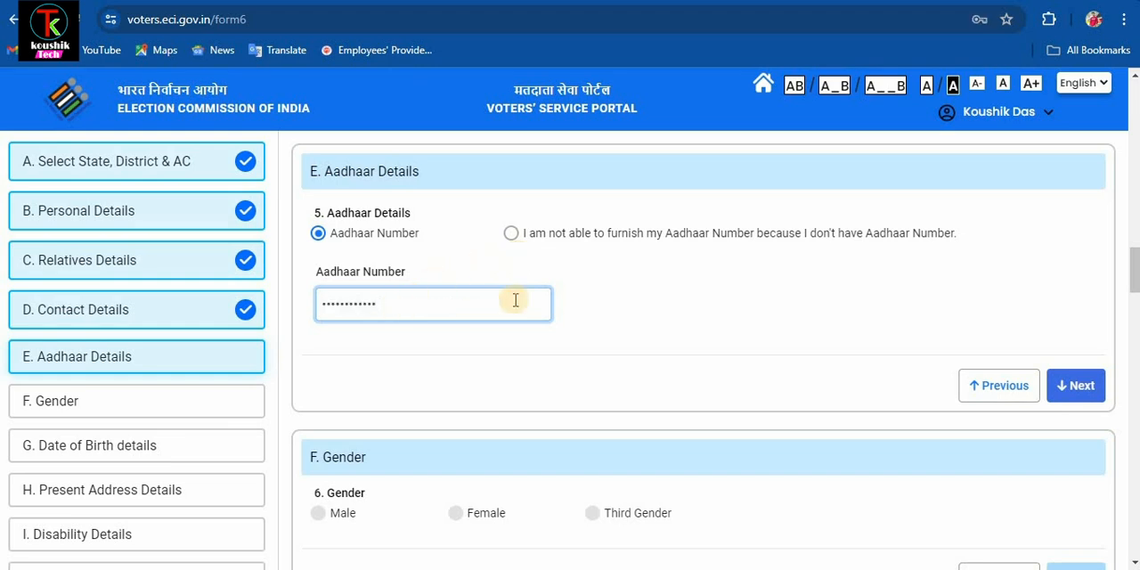
{"action": "left_click", "coordinate": [1060, 384]}
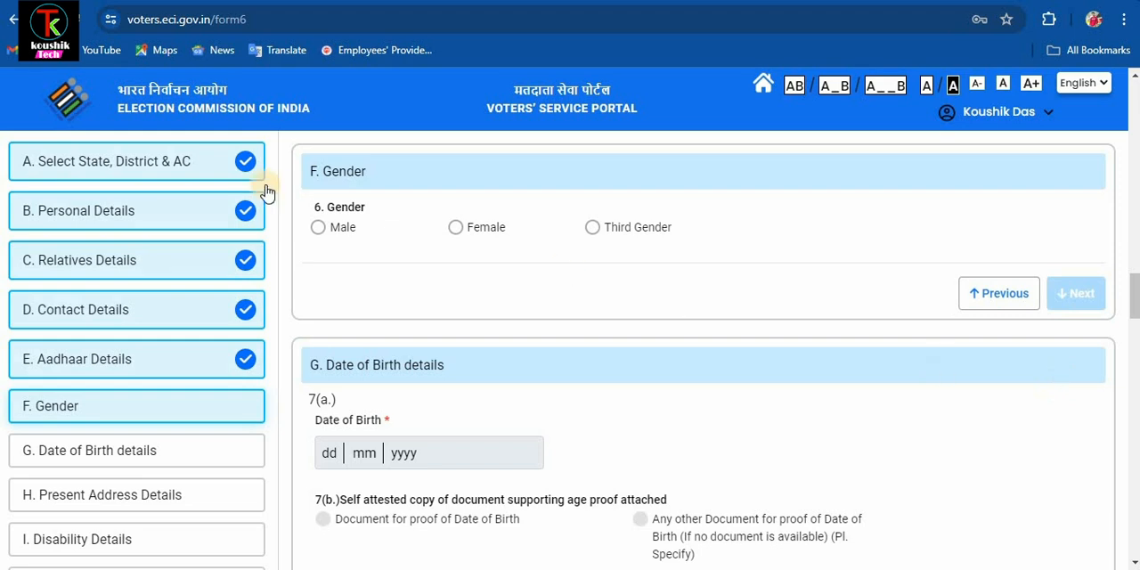
{"action": "left_click", "coordinate": [318, 226]}
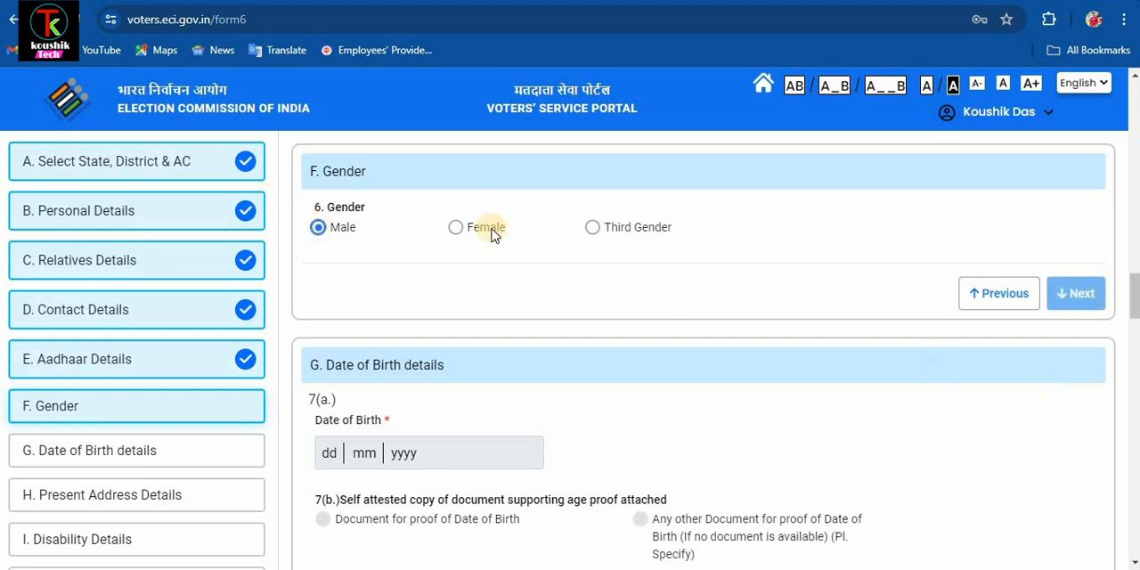
{"action": "left_click", "coordinate": [1065, 294]}
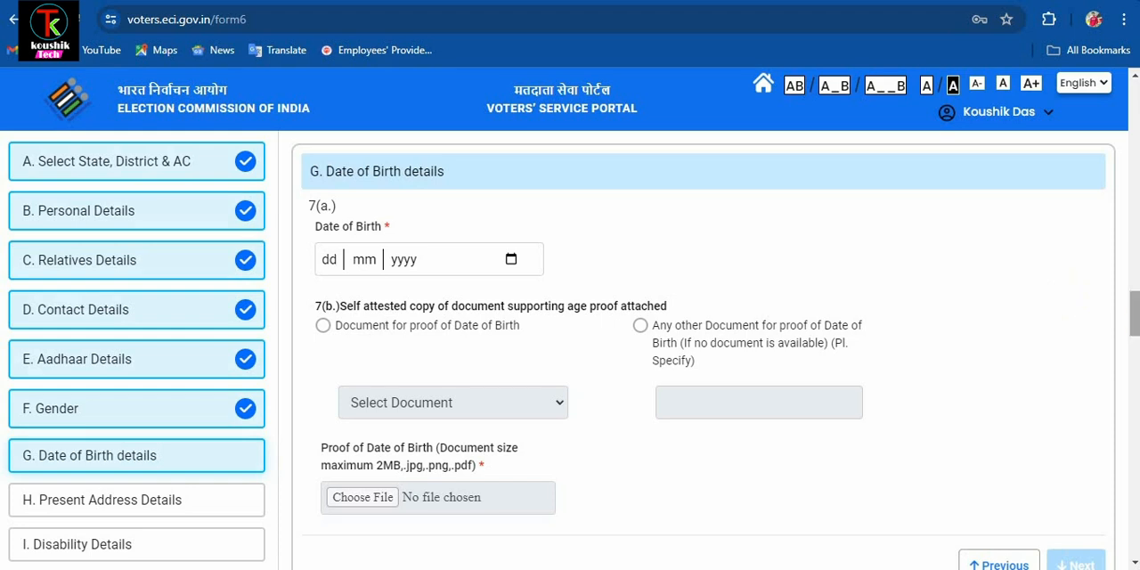
- Complete the date of birth details, choosing Aadhaar Card as the document for proof of date of birth
{"action": "left_click_drag", "start_coordinate": [1136, 325], "coordinate": [1136, 331]}
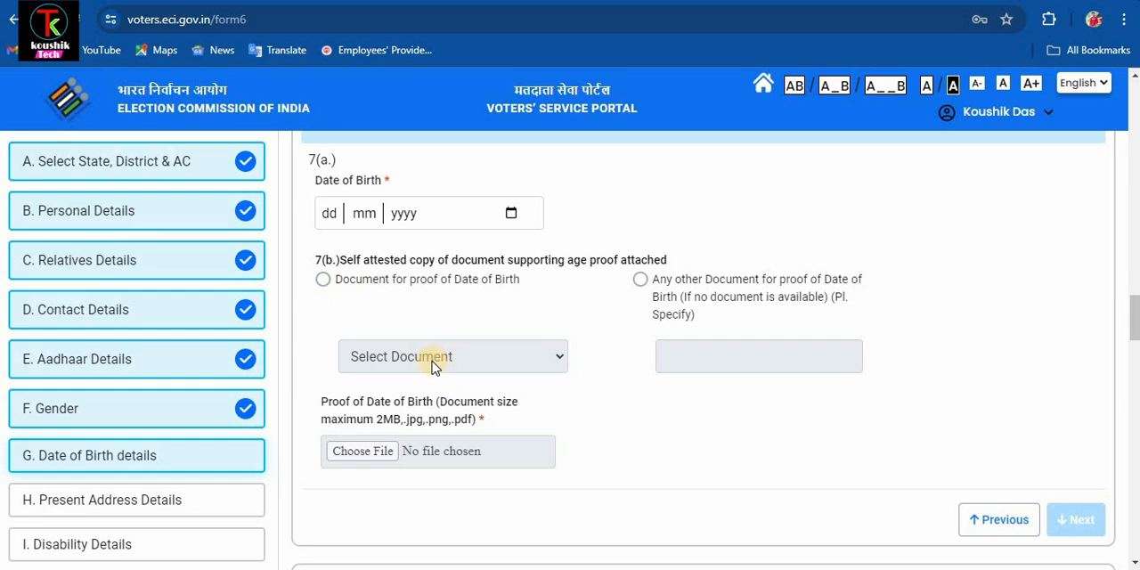
{"action": "left_click", "coordinate": [323, 280]}
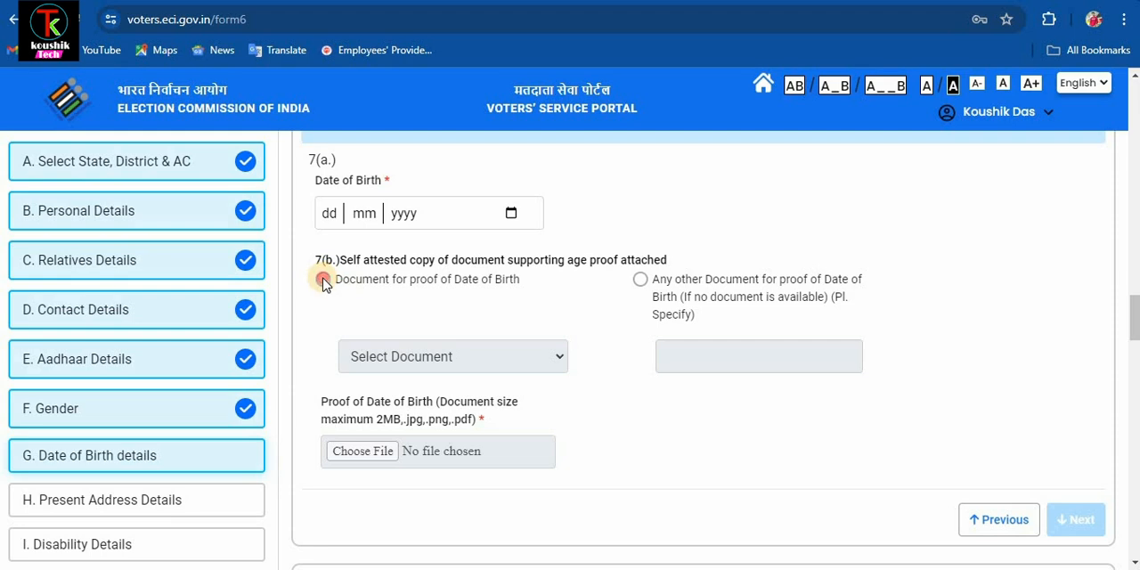
{"action": "left_click", "coordinate": [488, 361]}
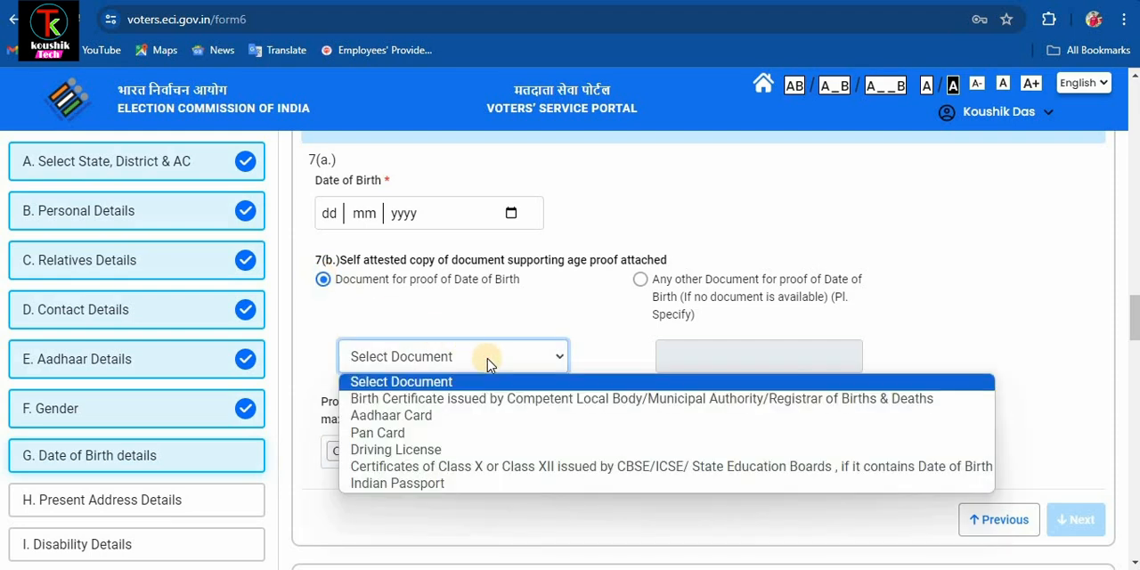
{"action": "left_click", "coordinate": [487, 417]}
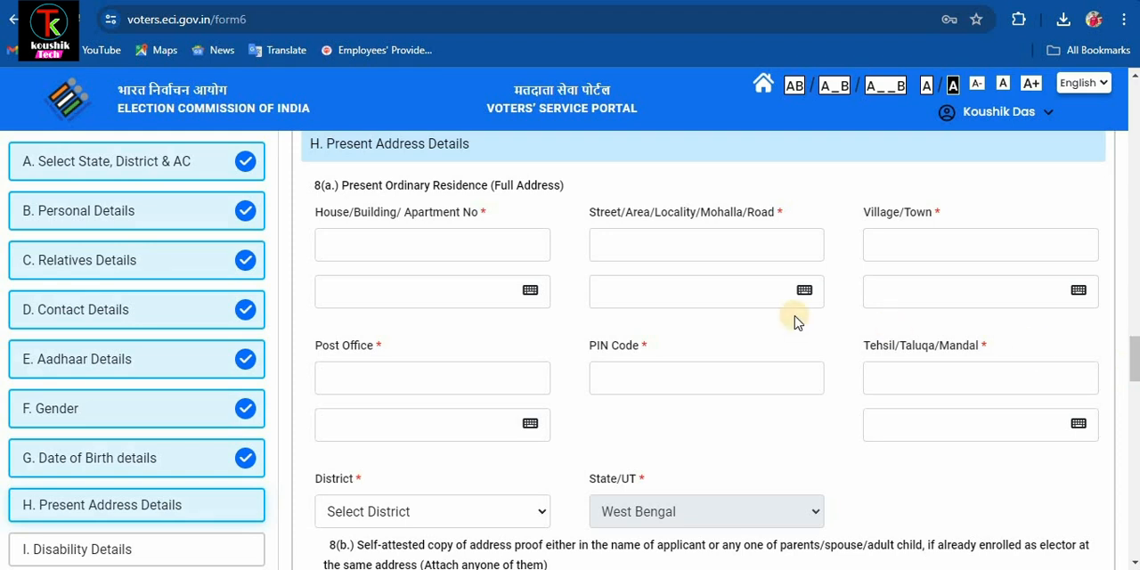
- Fill in the house number, street and village or town of the applicant's present residence
{"action": "left_click", "coordinate": [482, 251]}
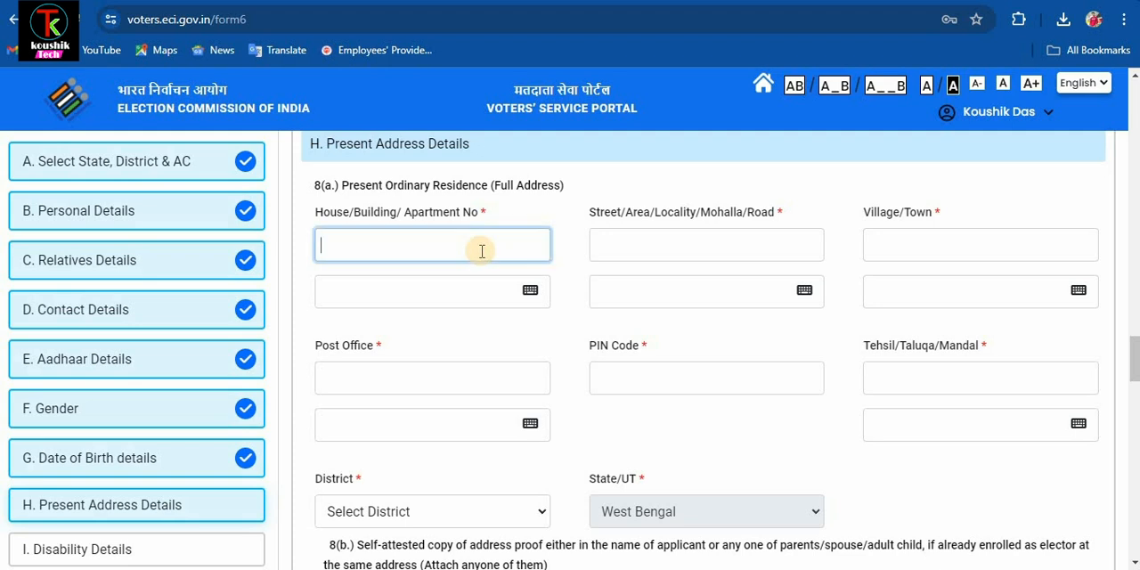
{"action": "type", "text": "0"}
{"action": "left_click", "coordinate": [650, 253]}
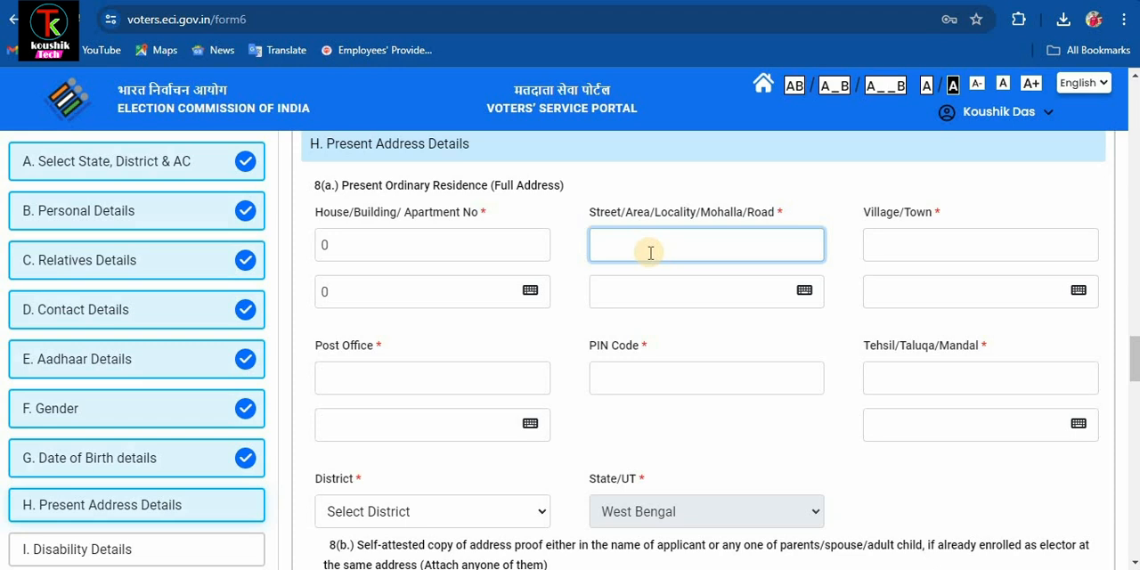
{"action": "left_click", "coordinate": [897, 258]}
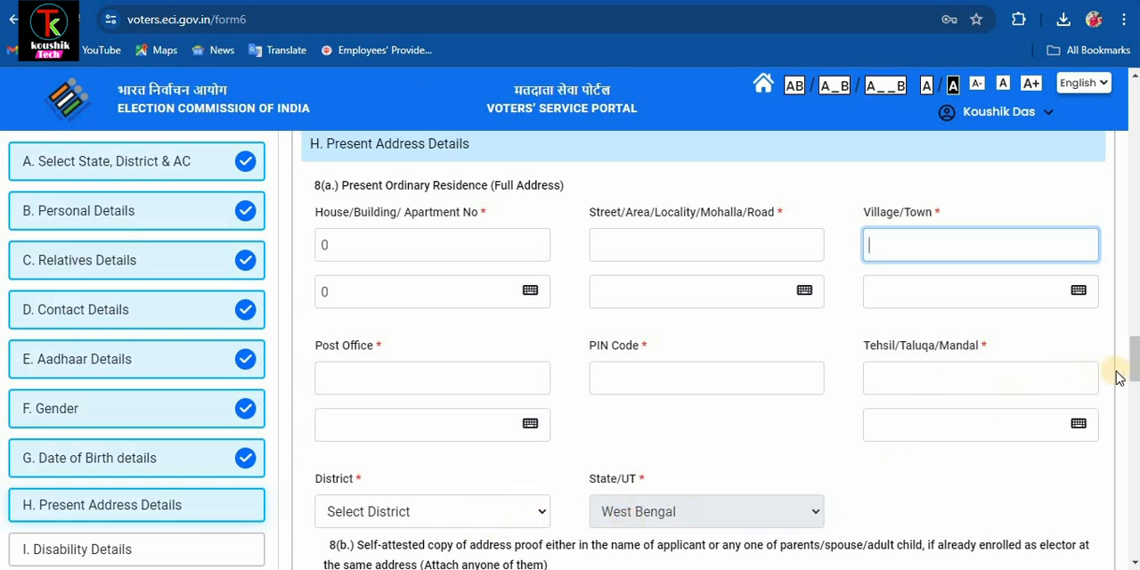
- Choose Aadhaar Card as the document for proof of residence, attach its PDF file, and continue to the disability details
{"action": "scroll", "coordinate": [1135, 390], "scroll_direction": "down", "scroll_amount": 3}
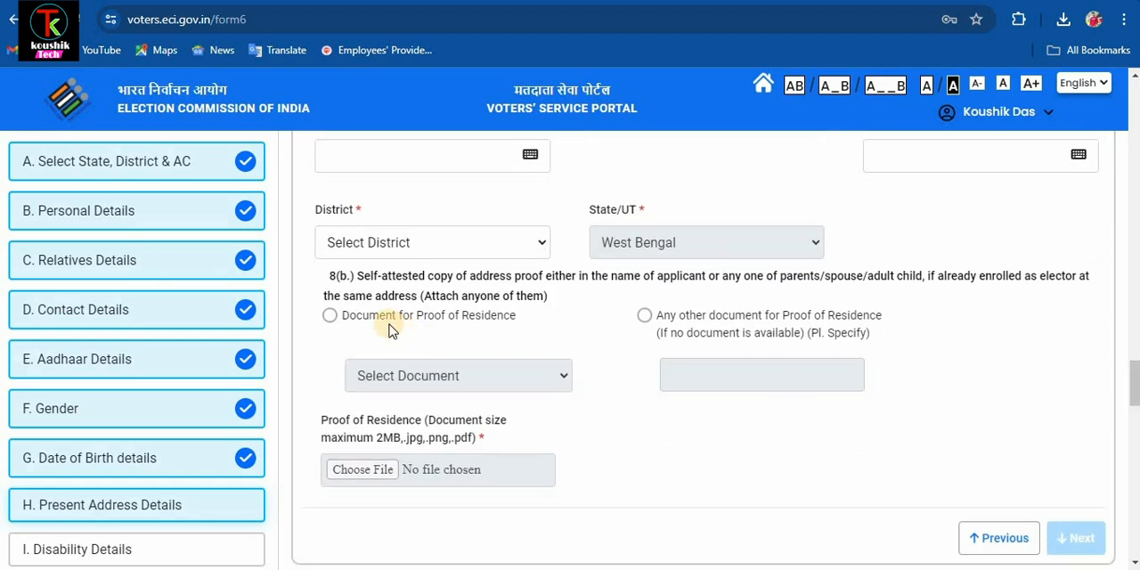
{"action": "left_click", "coordinate": [331, 317]}
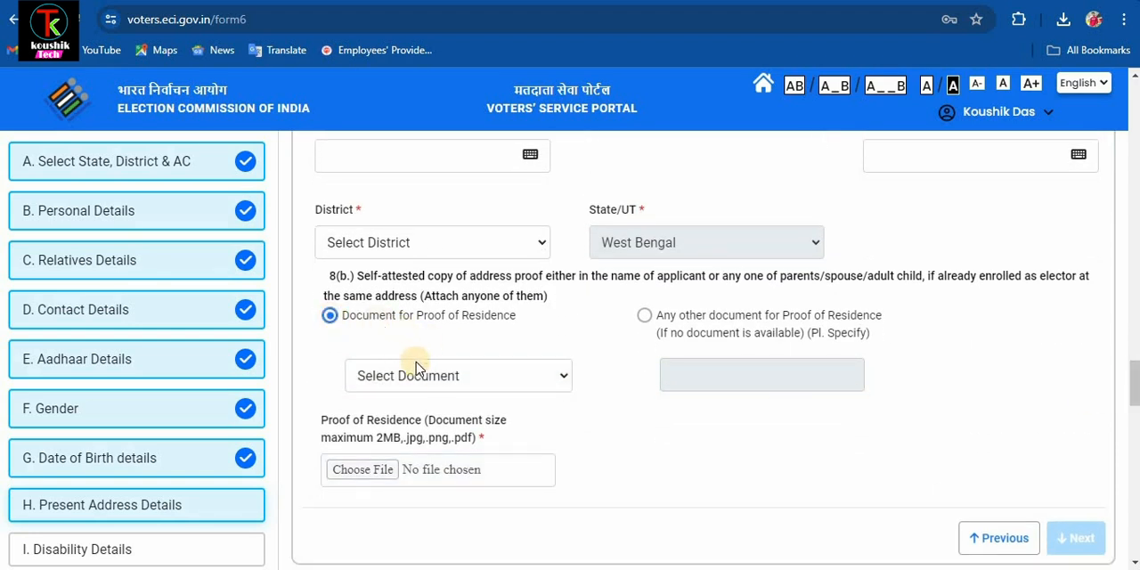
{"action": "left_click", "coordinate": [438, 381]}
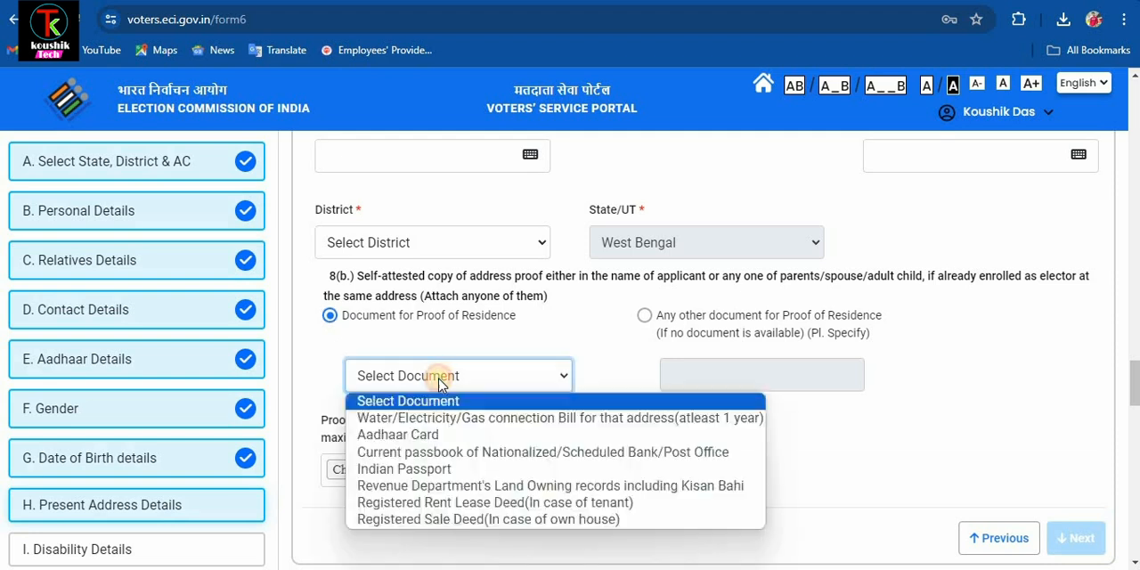
{"action": "left_click", "coordinate": [434, 435]}
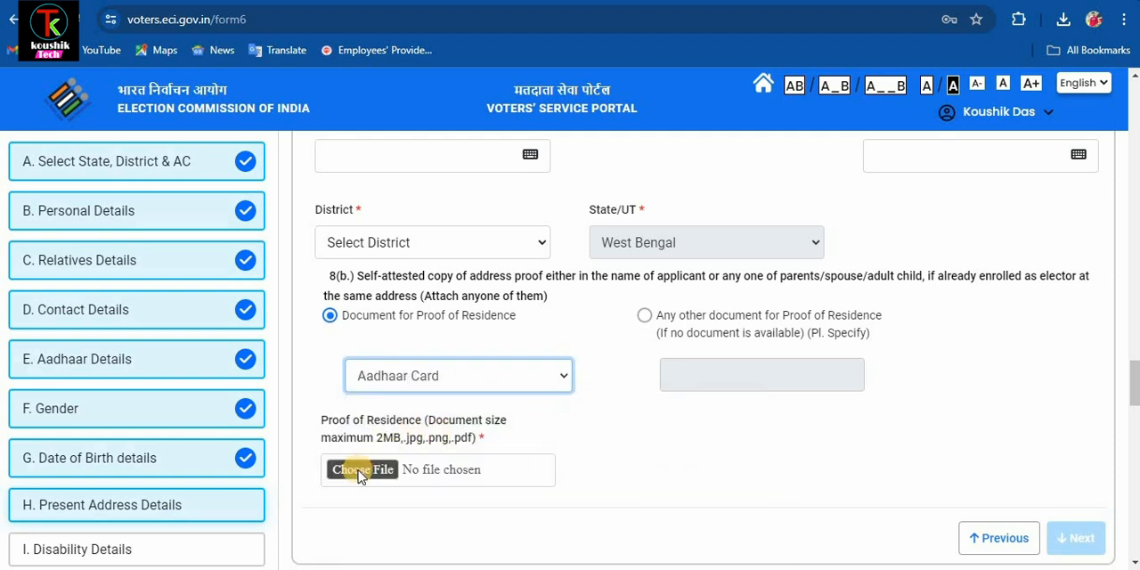
{"action": "left_click", "coordinate": [510, 385]}
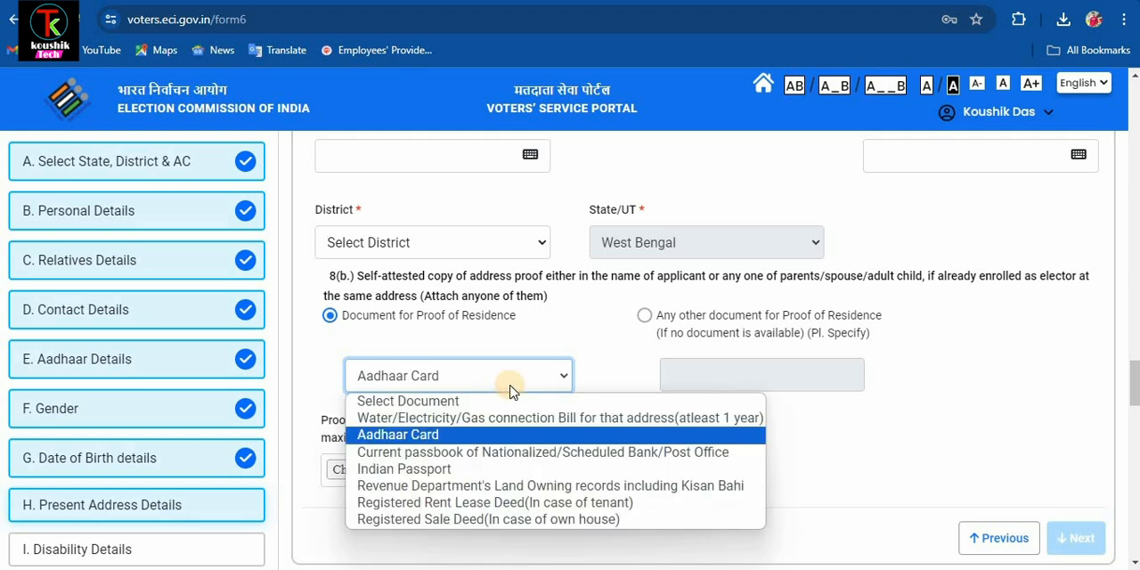
{"action": "left_click", "coordinate": [506, 436]}
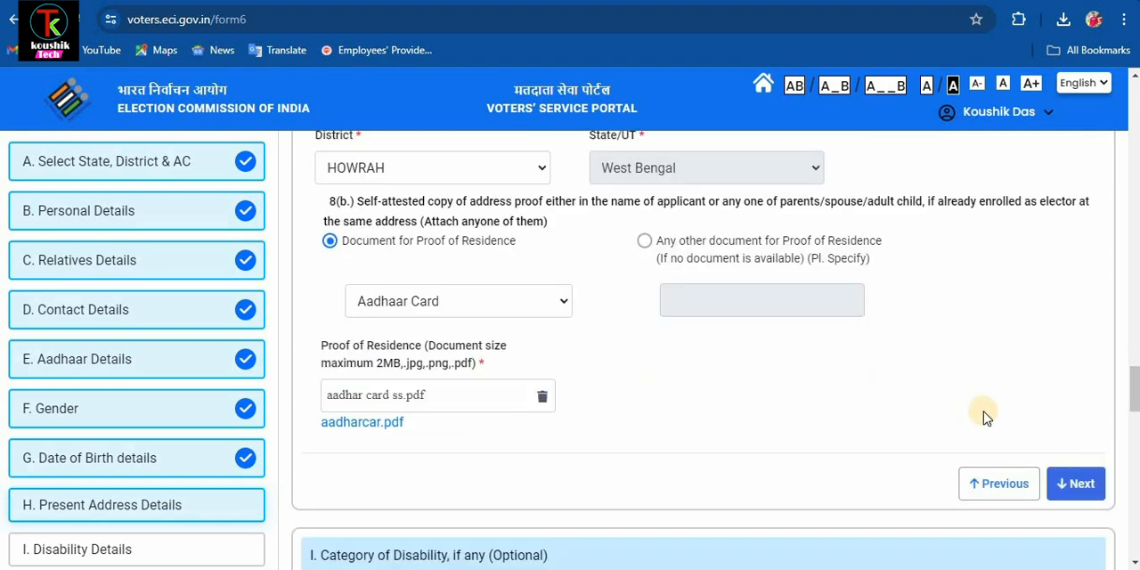
{"action": "left_click", "coordinate": [1085, 483]}
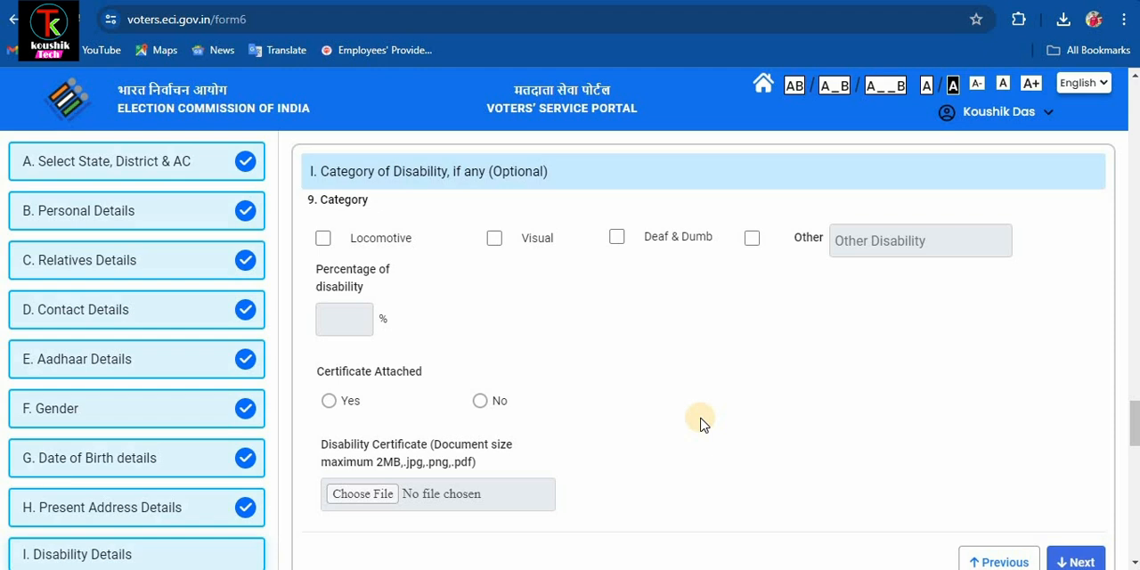
- Skip the optional disability category, complete the declaration with the applicant's place, and continue to the captcha section
{"action": "left_click", "coordinate": [1080, 562]}
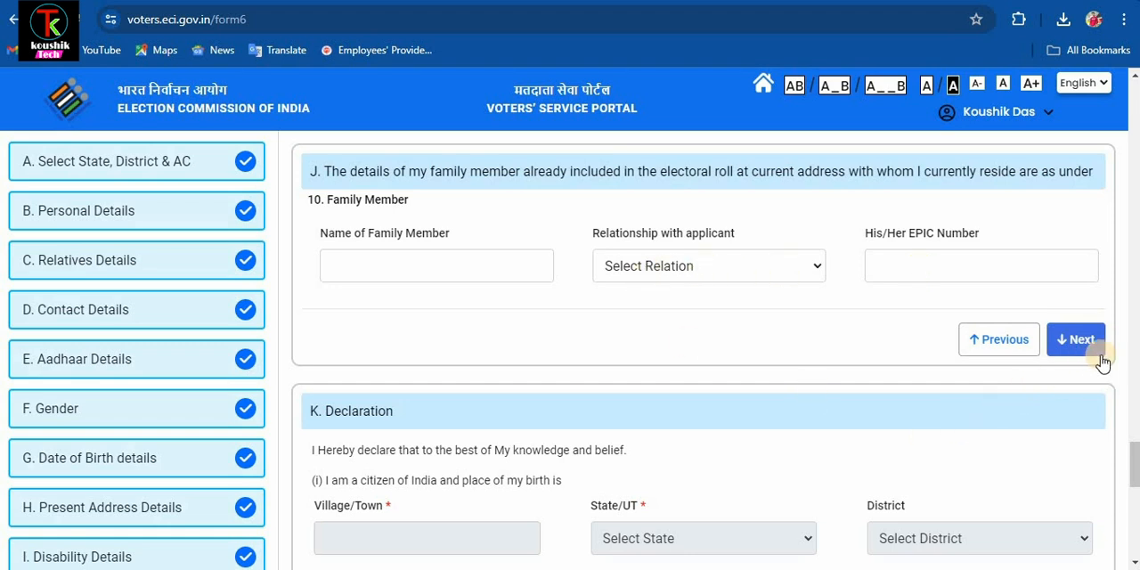
{"action": "left_click_drag", "start_coordinate": [1136, 459], "coordinate": [1135, 481]}
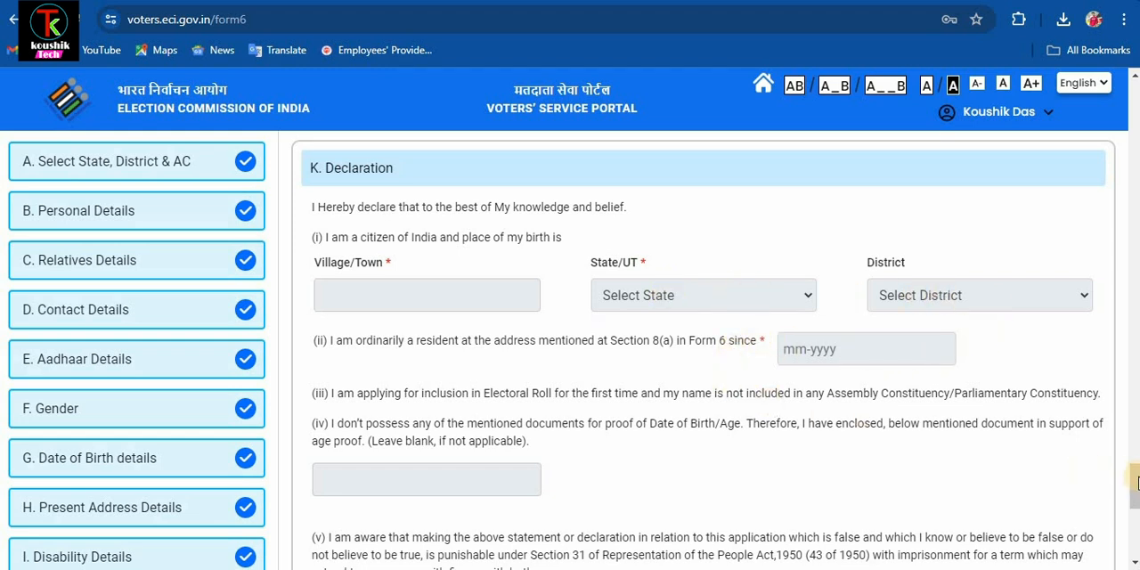
{"action": "scroll", "coordinate": [823, 482], "scroll_direction": "down", "scroll_amount": 3}
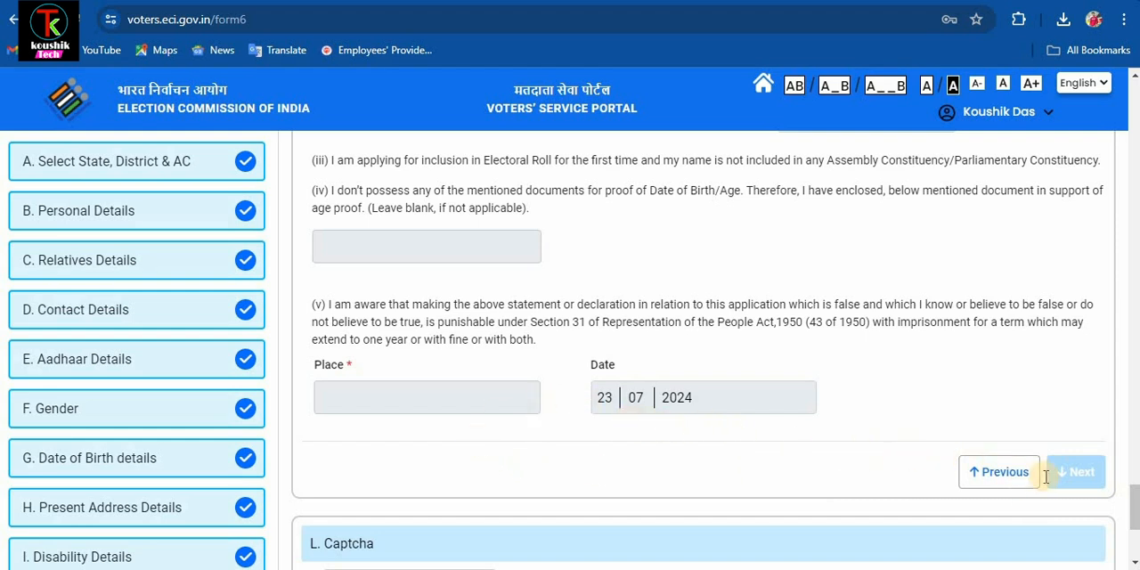
{"action": "type", "text": "kalagachia"}
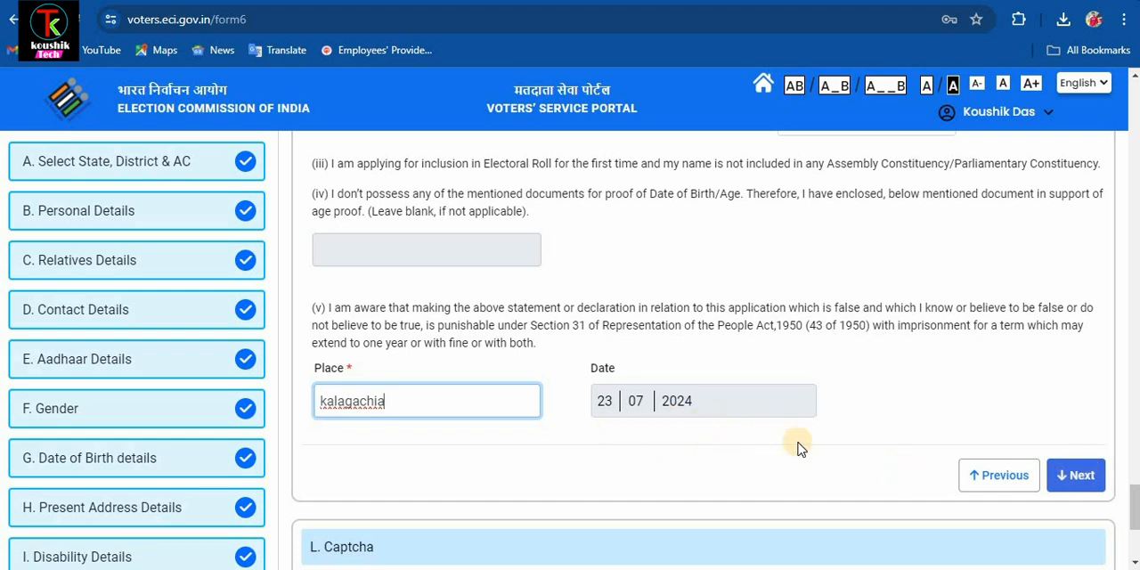
{"action": "left_click", "coordinate": [1075, 475]}
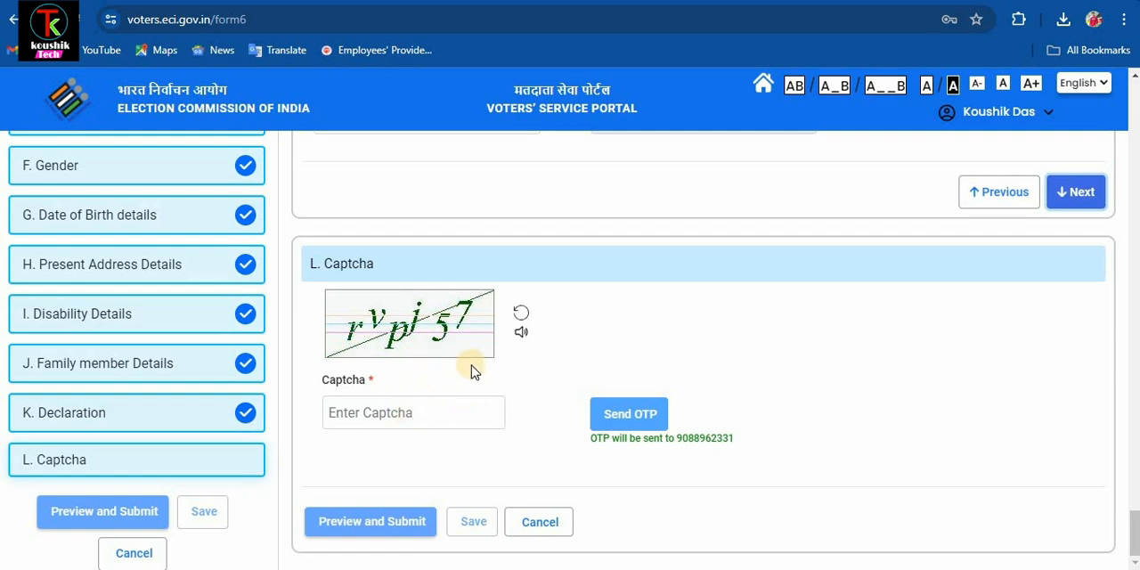
- Enter the captcha and the OTP sent to the applicant's mobile, and review the full application preview through its end
{"action": "left_click", "coordinate": [409, 414]}
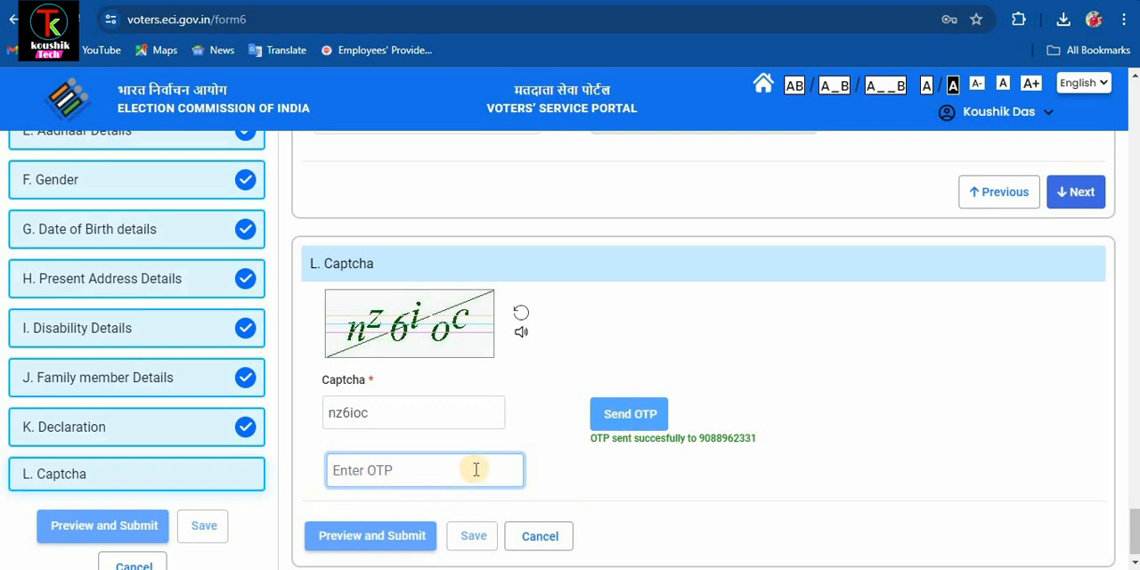
{"action": "left_click", "coordinate": [365, 540]}
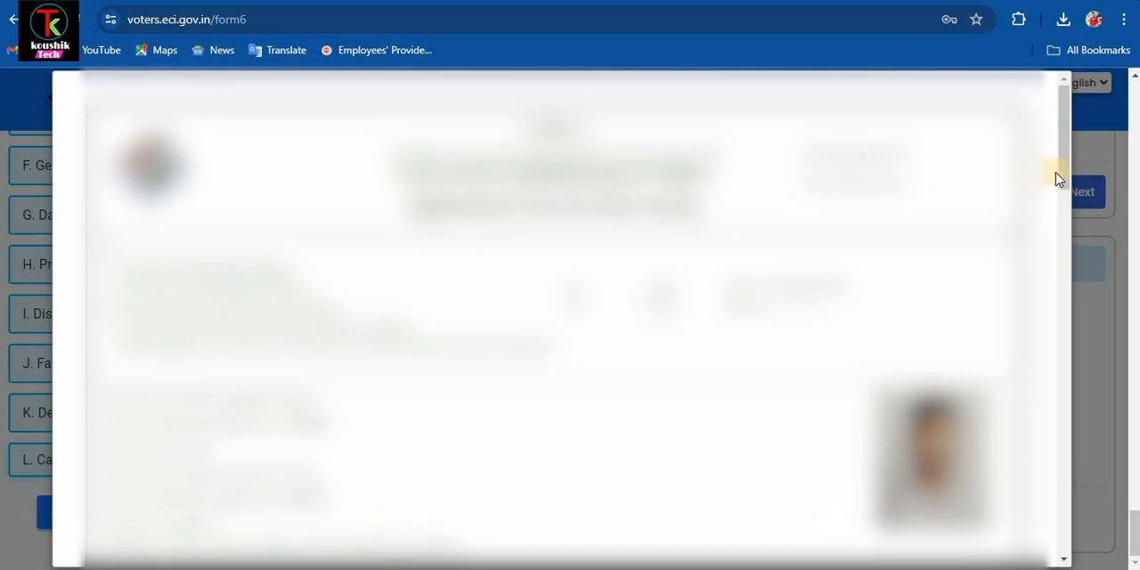
{"action": "left_click_drag", "start_coordinate": [1064, 176], "coordinate": [1053, 553]}
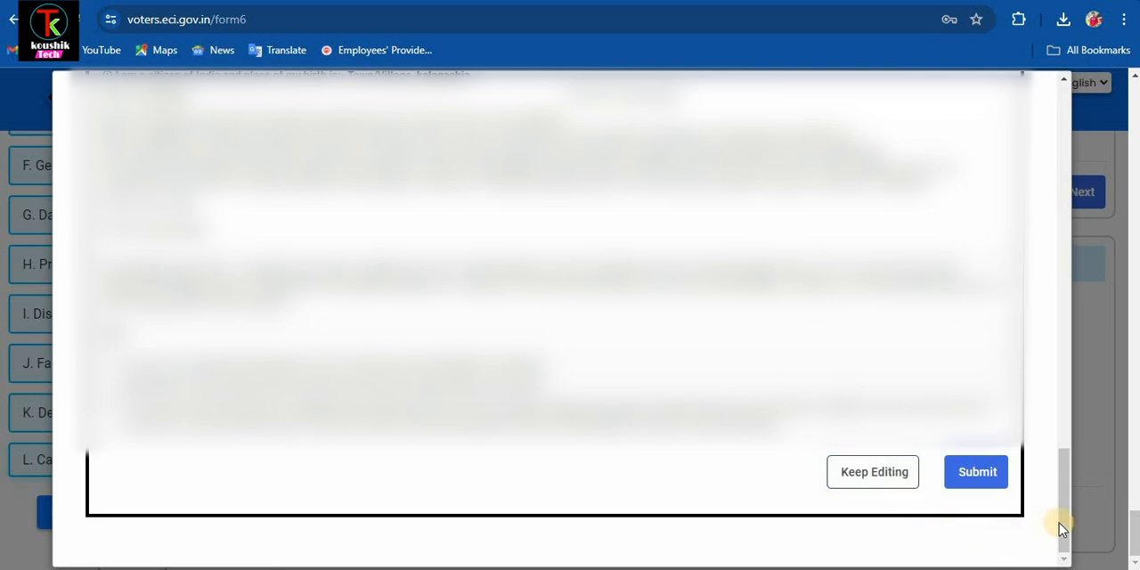
{"action": "mouse_move", "coordinate": [1067, 519]}
{"action": "left_mouse_down"}
{"action": "mouse_move", "coordinate": [1066, 496]}
{"action": "mouse_move", "coordinate": [1064, 534]}
{"action": "left_mouse_up"}
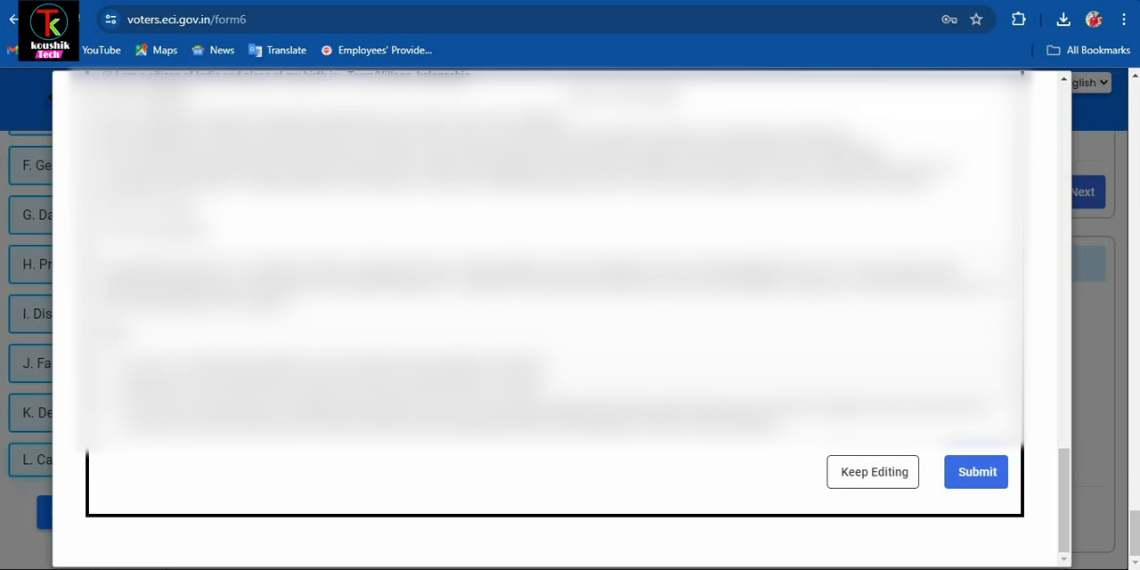
- Submit the completed Form 6 application, confirming the submission, and download the acknowledgement
{"action": "left_click", "coordinate": [969, 476]}
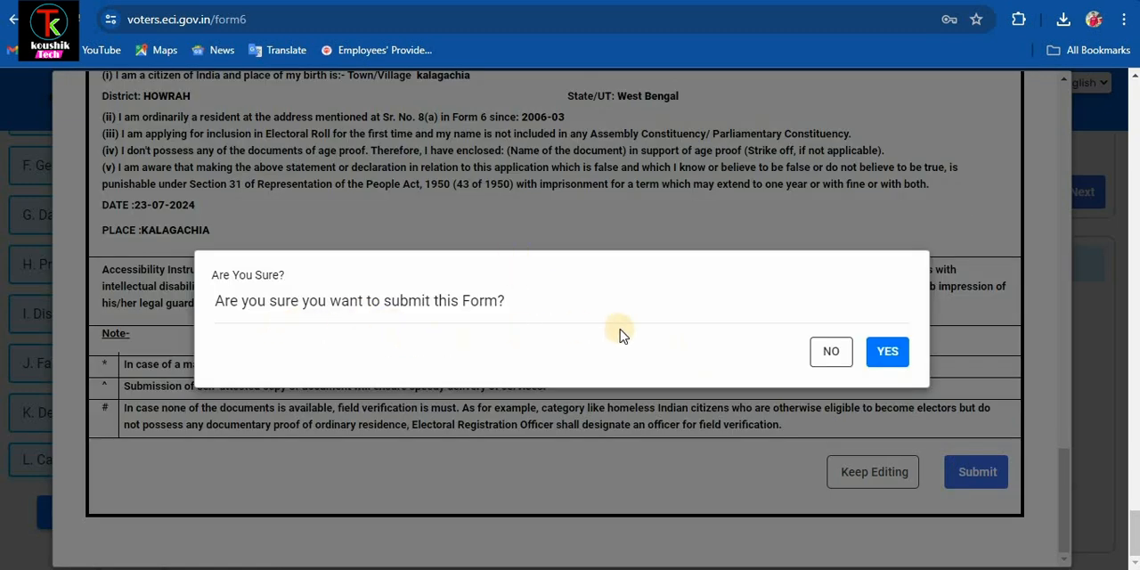
{"action": "left_click", "coordinate": [887, 353]}
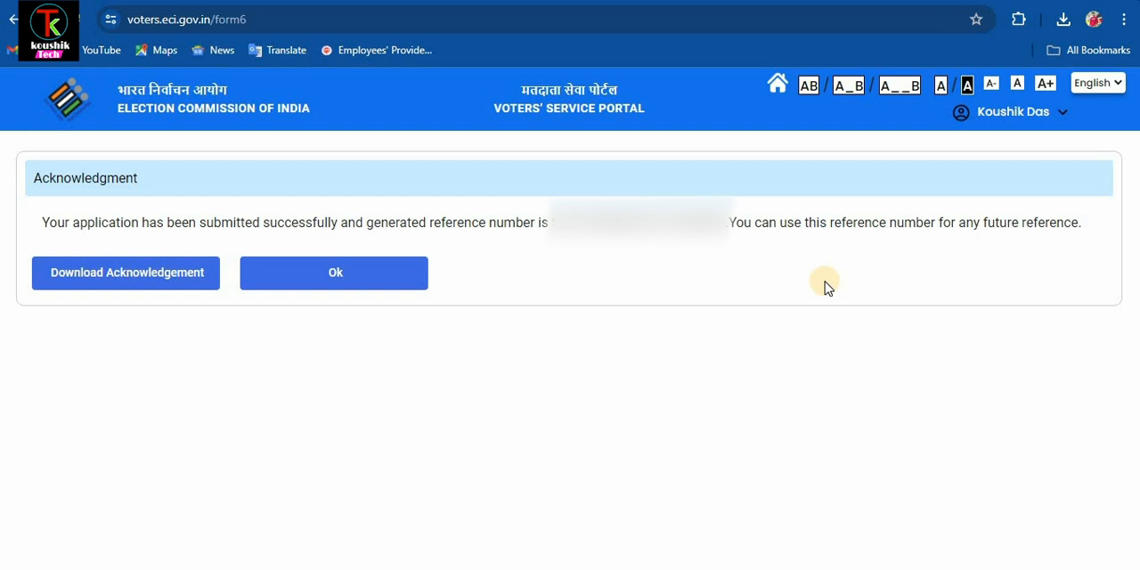
{"action": "left_click", "coordinate": [142, 278]}
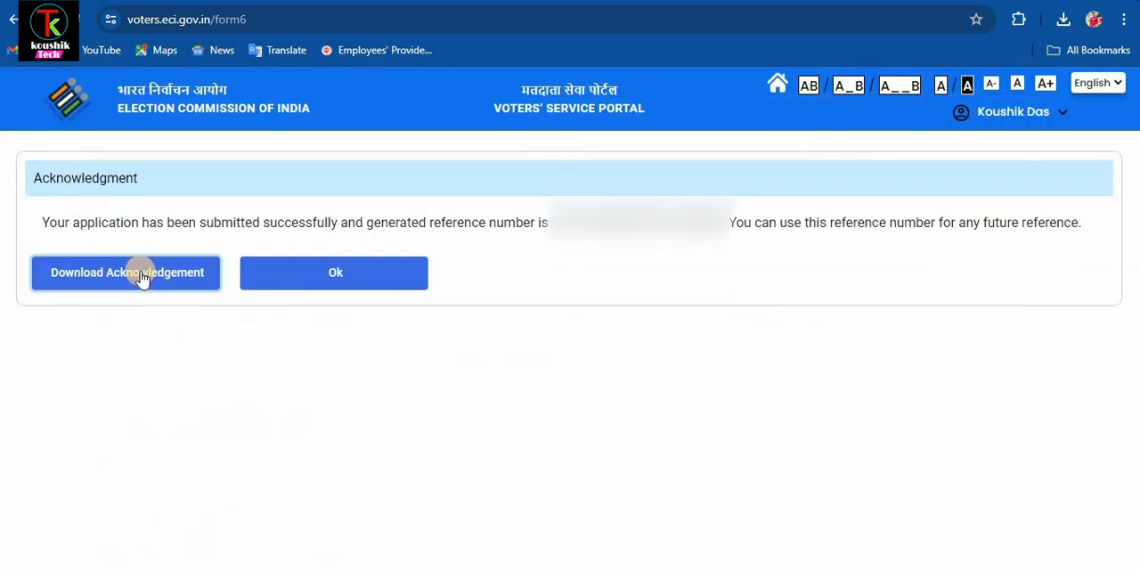